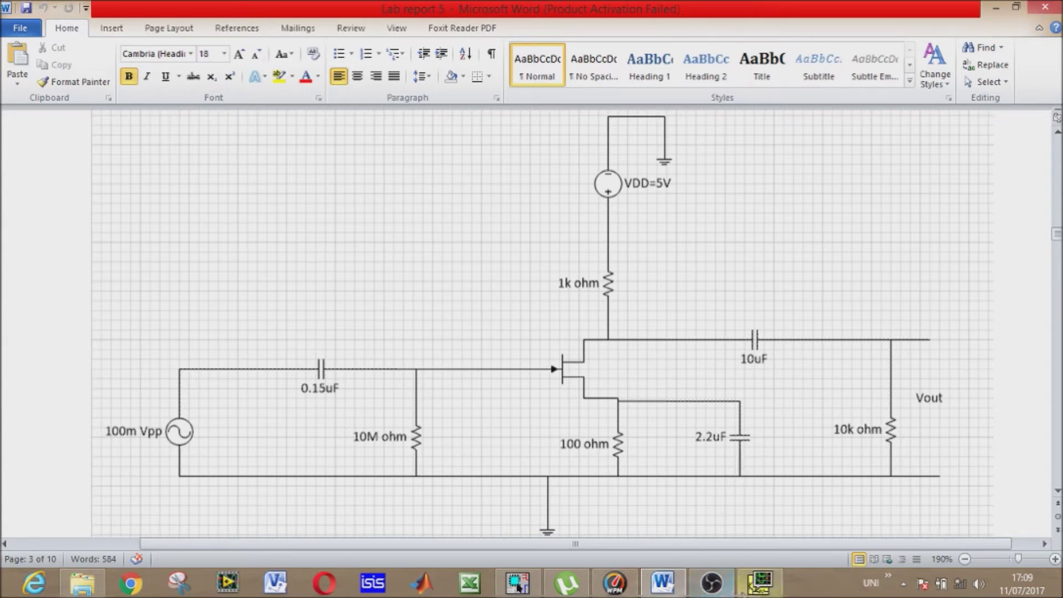
- Switch from the Word lab report to the OrCAD Capture JFET amplifier schematic
{"action": "left_click", "coordinate": [516, 583]}
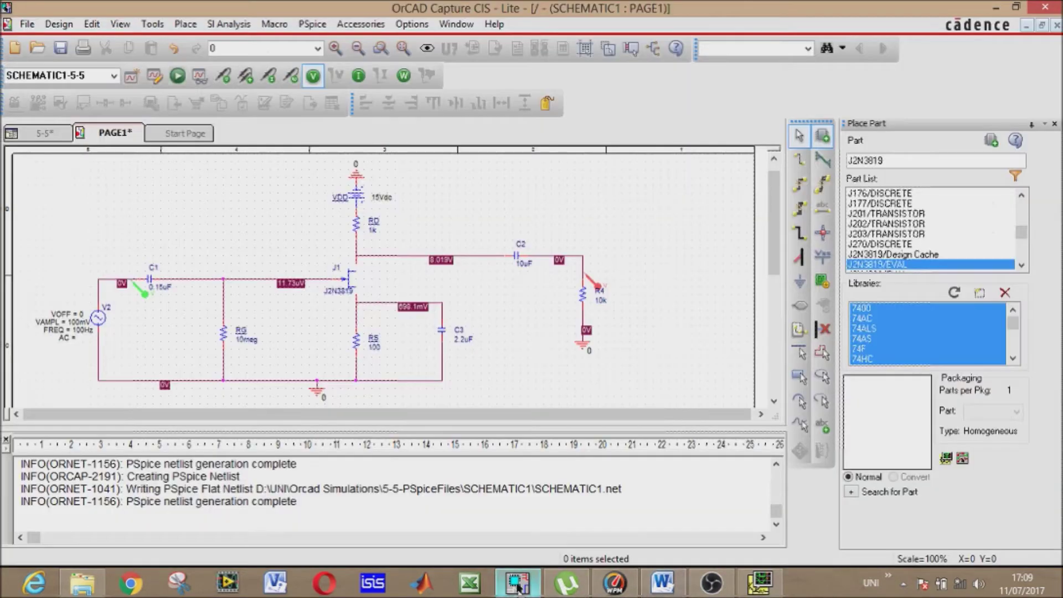
- Close the old PSpice window and rerun the PSpice simulation of the JFET amplifier
{"action": "right_click", "coordinate": [759, 583]}
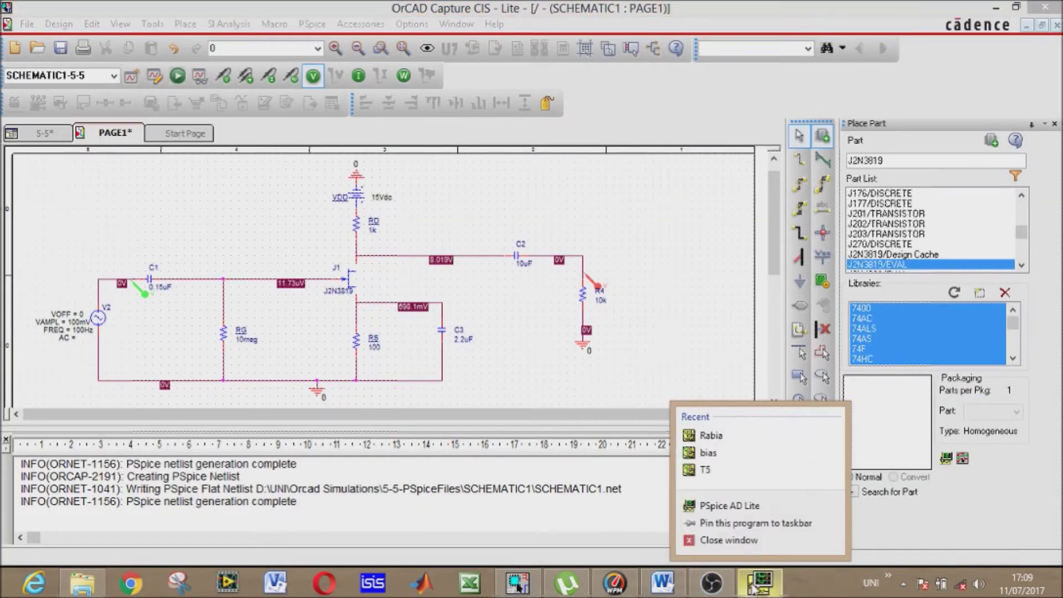
{"action": "left_click", "coordinate": [744, 543]}
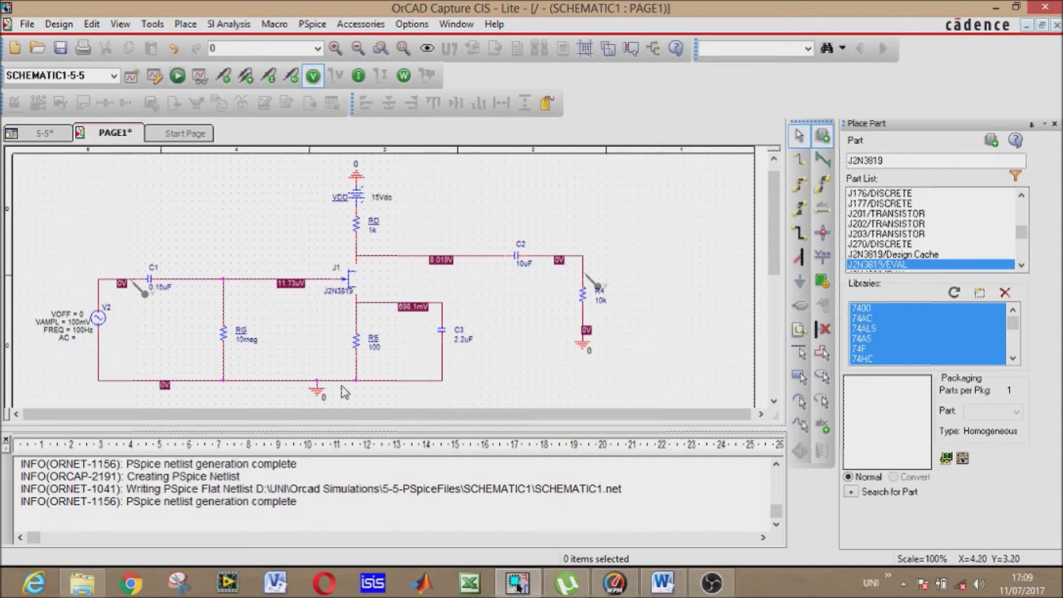
{"action": "left_click", "coordinate": [177, 75]}
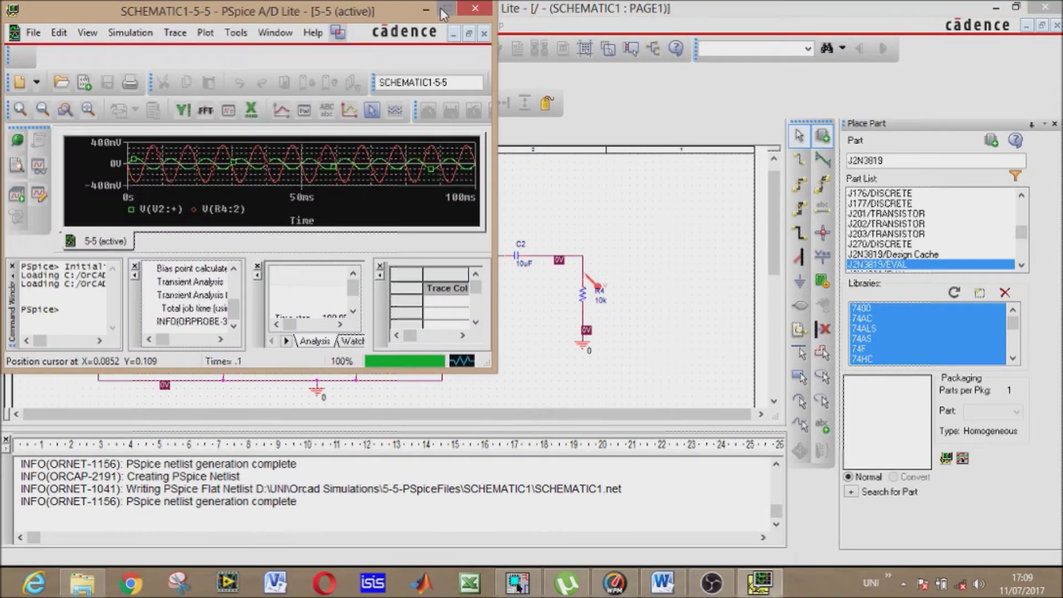
- Maximize PSpice A/D Lite to compare the inverted, amplified V(R4:2) output with the input
{"action": "left_click", "coordinate": [448, 9]}
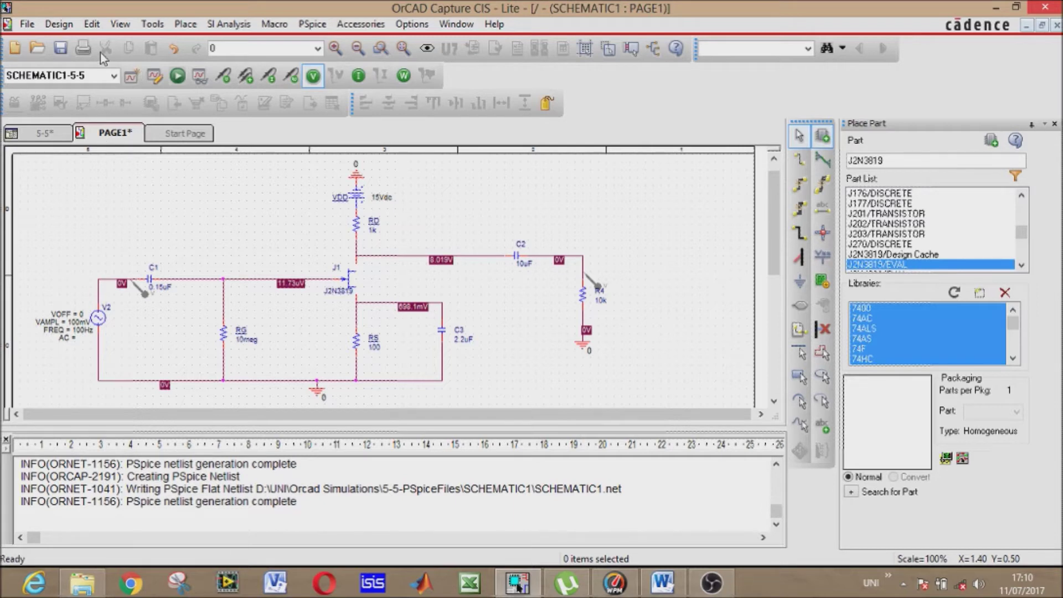
- Create a blank Analog or Mixed A/D project named TEST with an empty PAGE1
{"action": "left_click", "coordinate": [28, 25]}
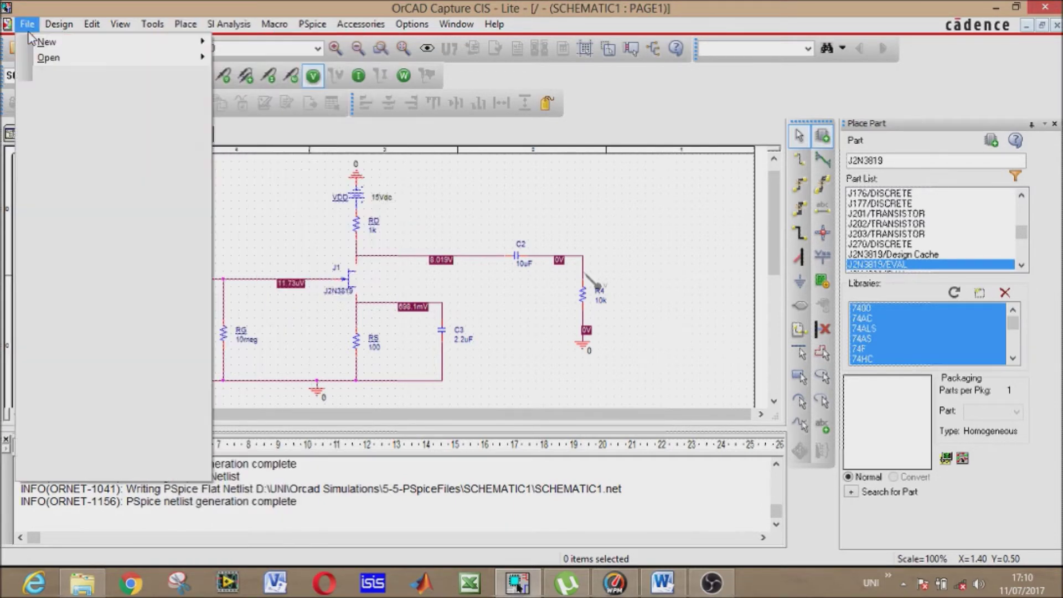
{"action": "mouse_move", "coordinate": [45, 43]}
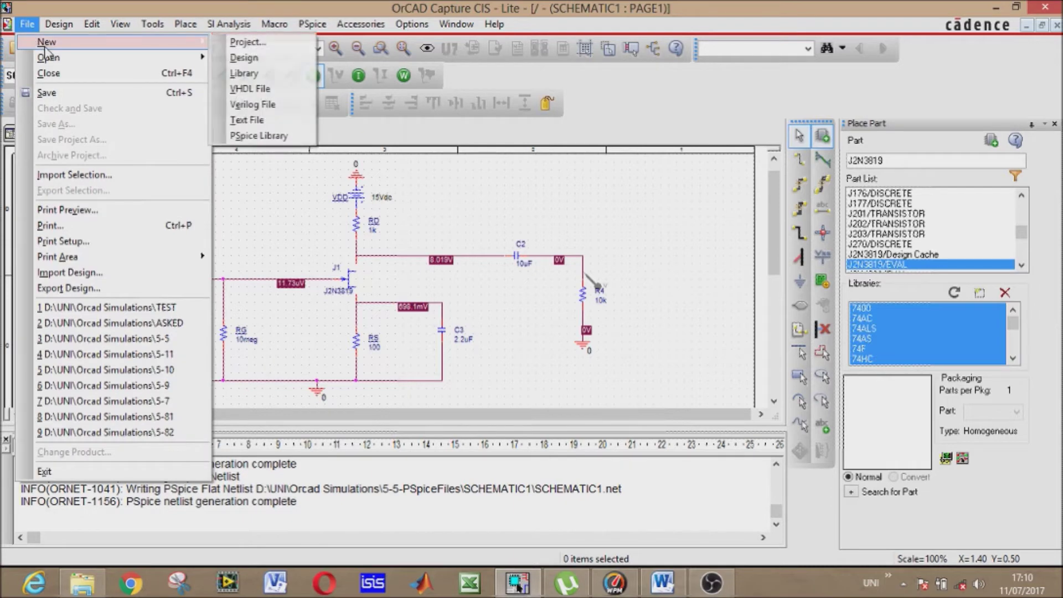
{"action": "left_click", "coordinate": [244, 43]}
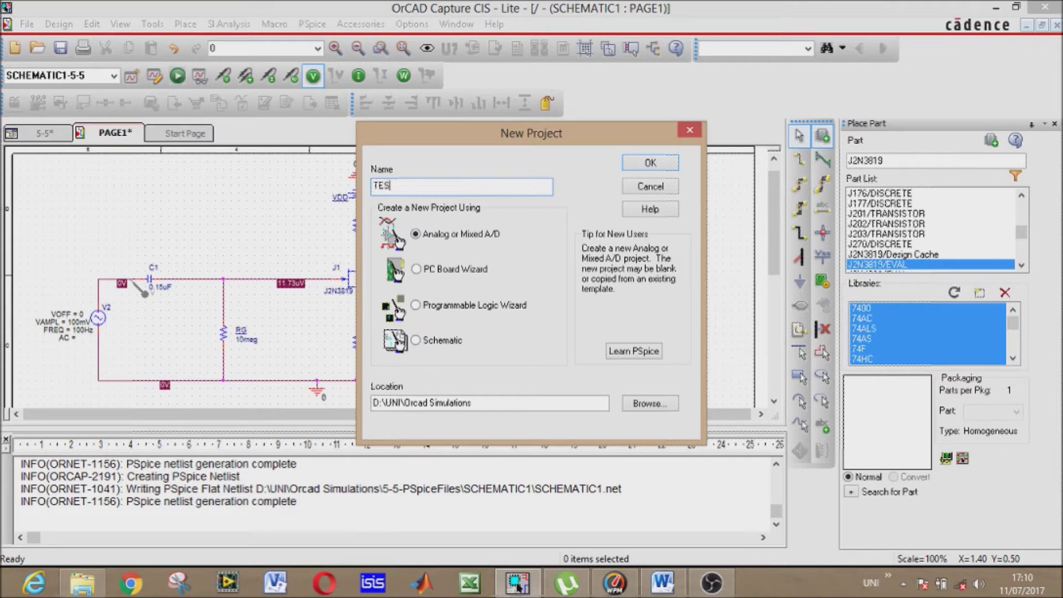
{"action": "key", "text": "Return"}
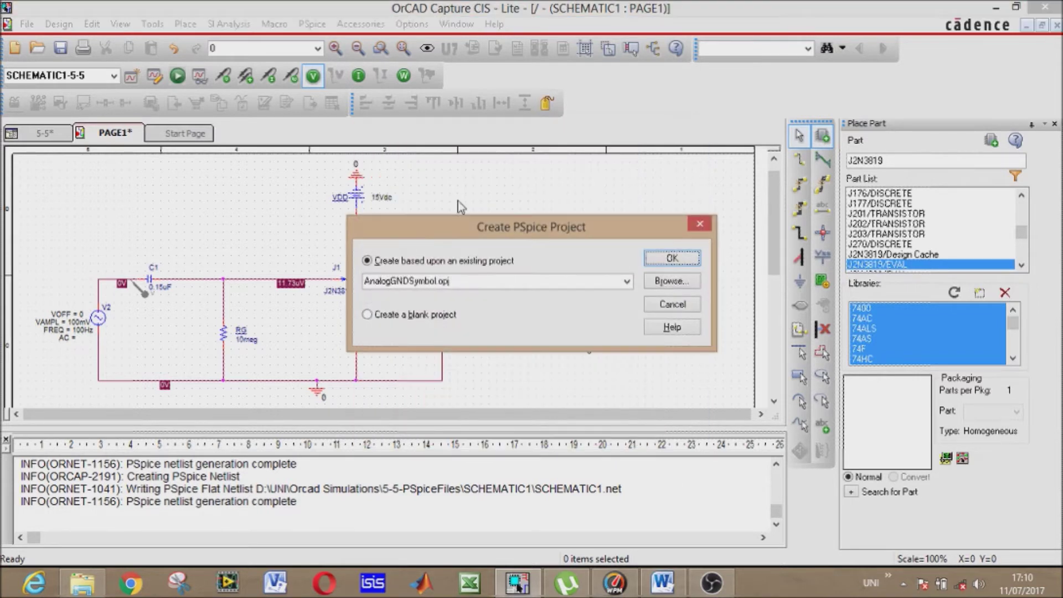
{"action": "left_click", "coordinate": [414, 316]}
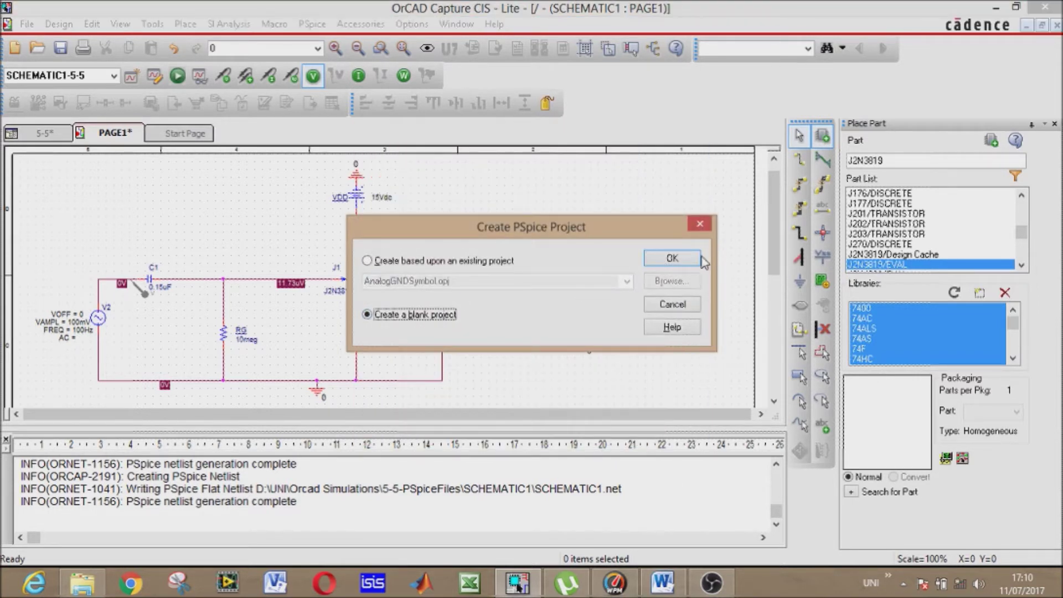
{"action": "left_click", "coordinate": [697, 259]}
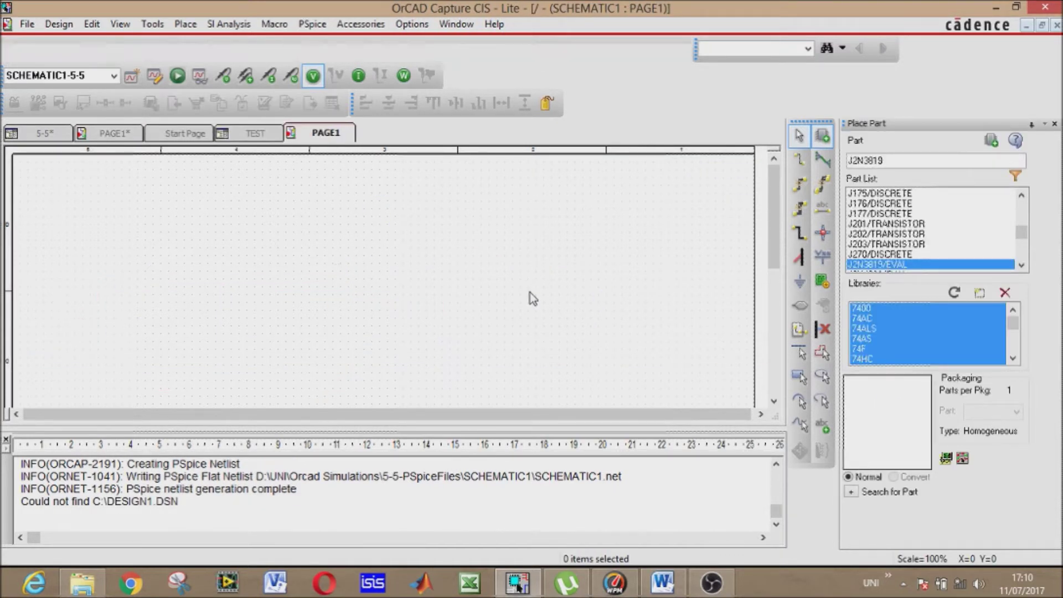
{"action": "left_click", "coordinate": [131, 80]}
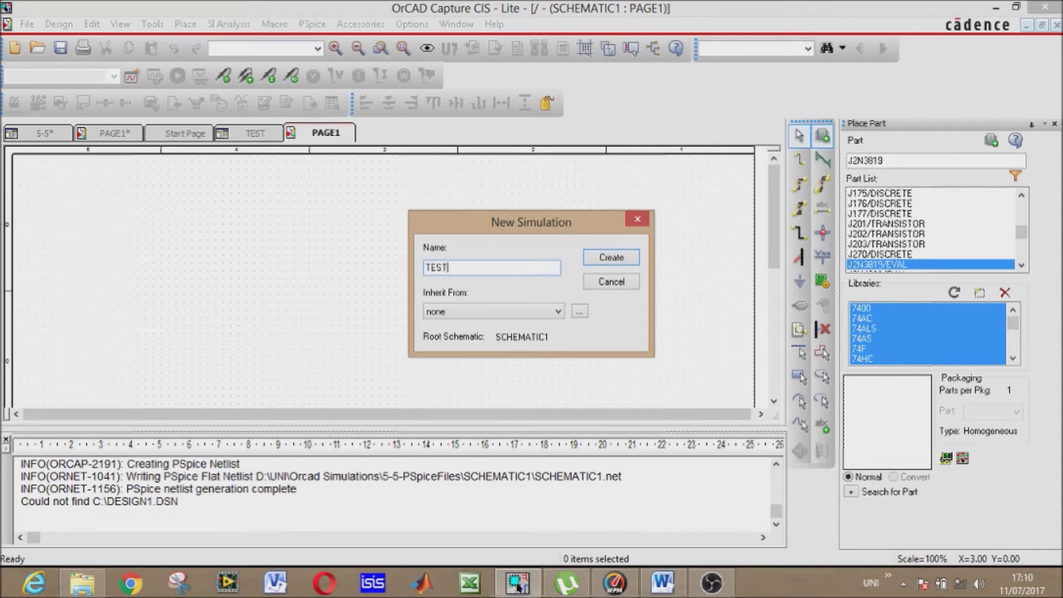
- Create simulation profile TEST as a transient run to 100m with 100u maximum step
{"action": "type", "text": "TEST"}
{"action": "key", "text": "Return"}
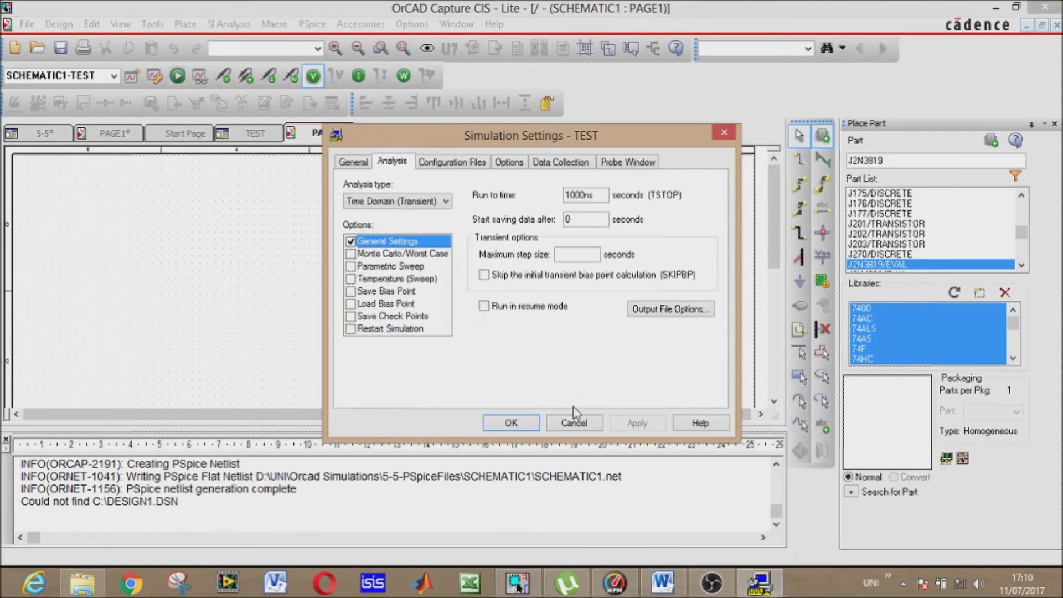
{"action": "left_click", "coordinate": [573, 421]}
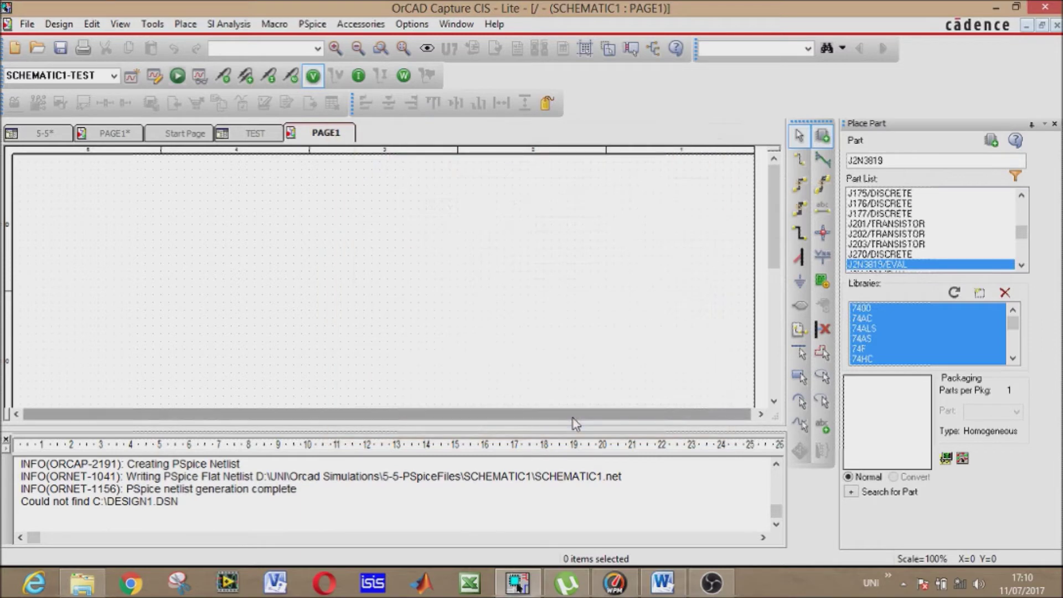
{"action": "left_click", "coordinate": [155, 80]}
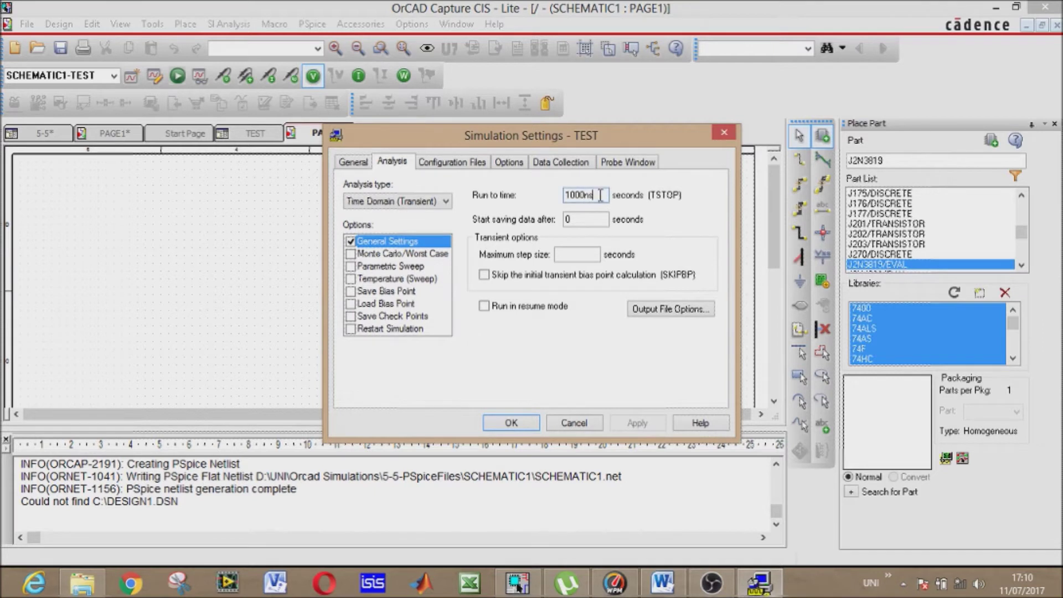
{"action": "key", "text": "BackSpace"}
{"action": "key", "text": "BackSpace"}
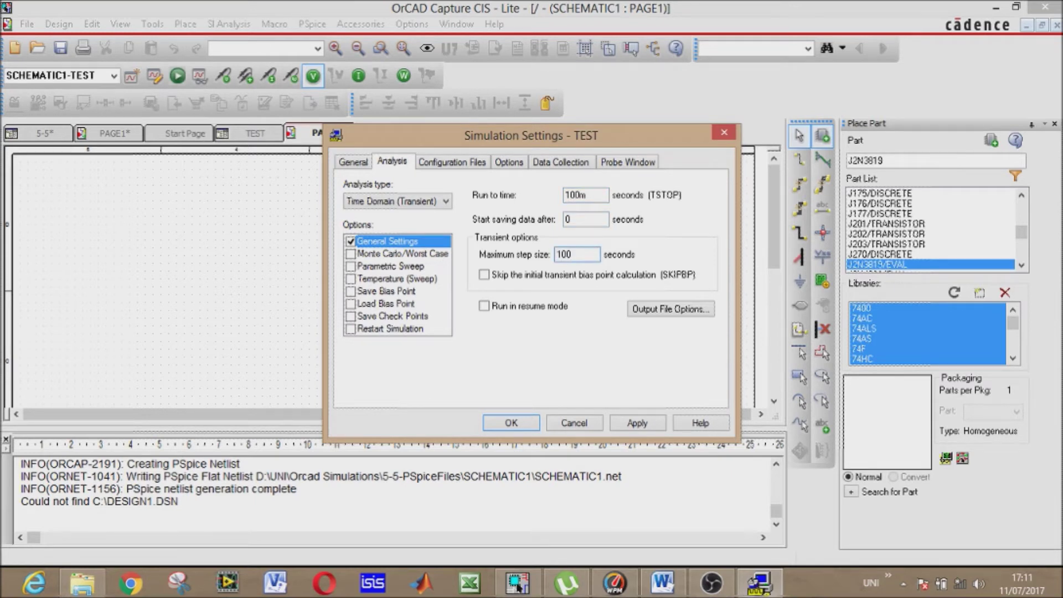
{"action": "key", "text": "Return"}
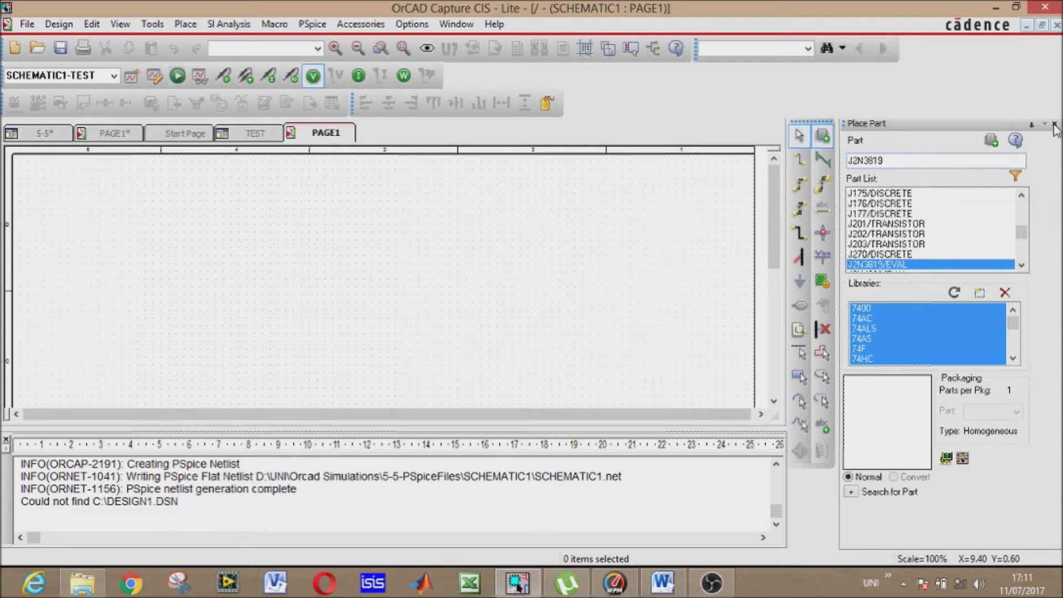
- Place a J2N3819 JFET from the EVAL library, labelled J1, near the page centre
{"action": "double_click", "coordinate": [890, 161]}
{"action": "key", "text": "BackSpace"}
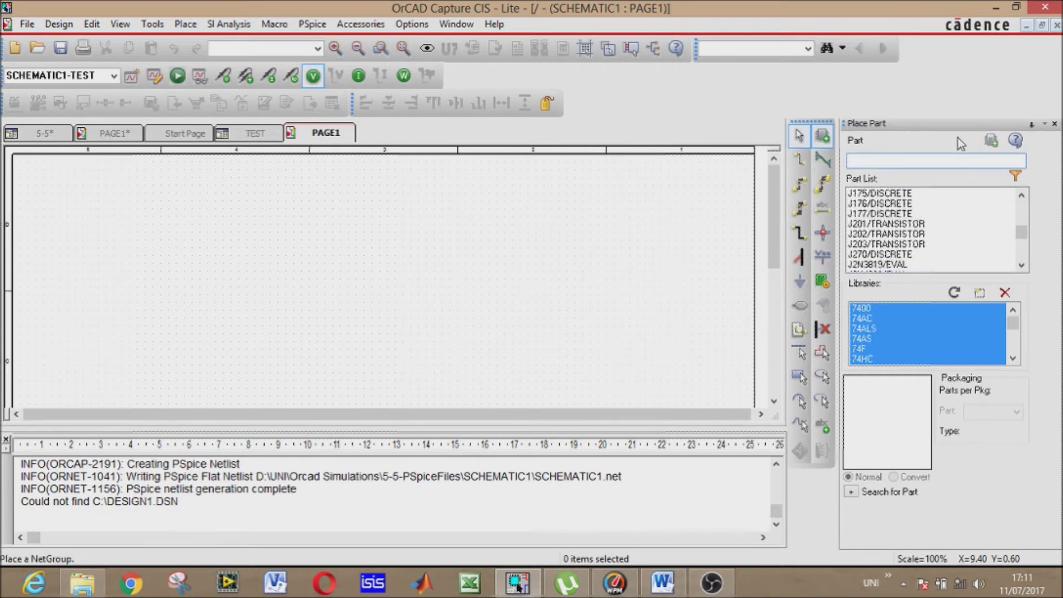
{"action": "left_click", "coordinate": [1055, 124]}
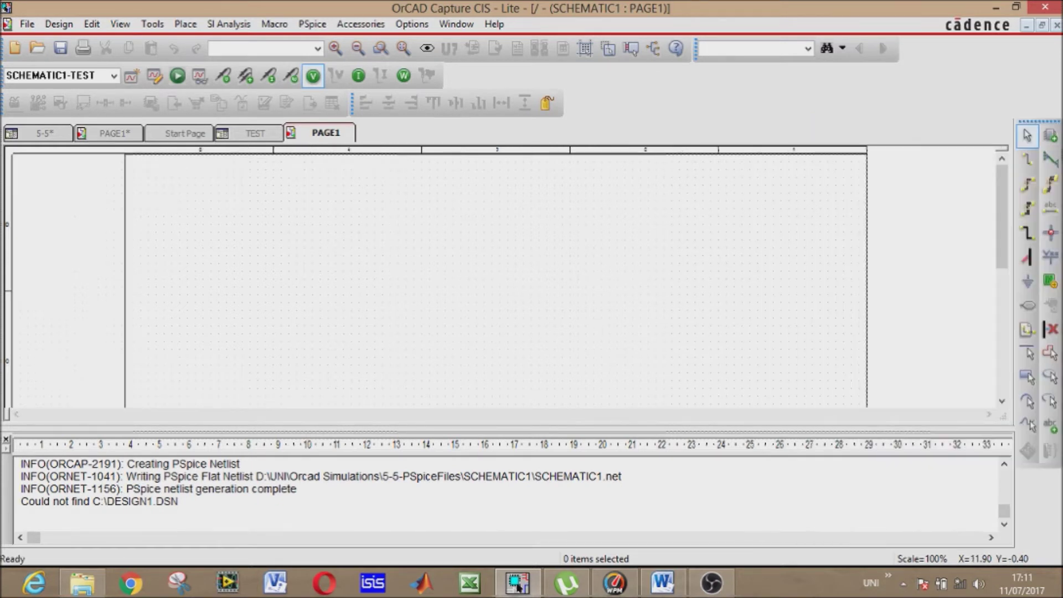
{"action": "left_click", "coordinate": [1051, 136]}
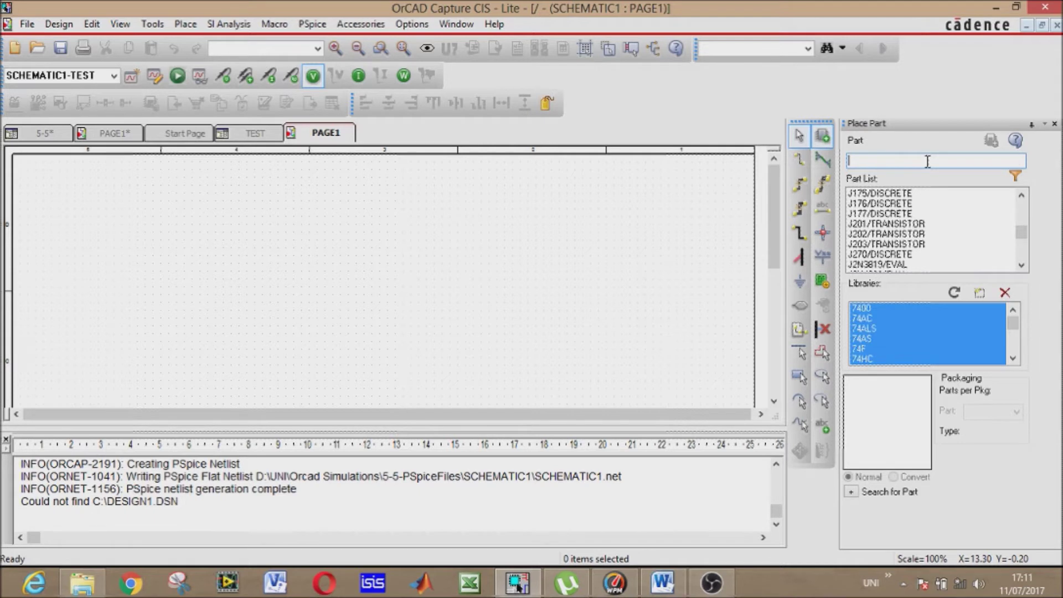
{"action": "type", "text": "J2"}
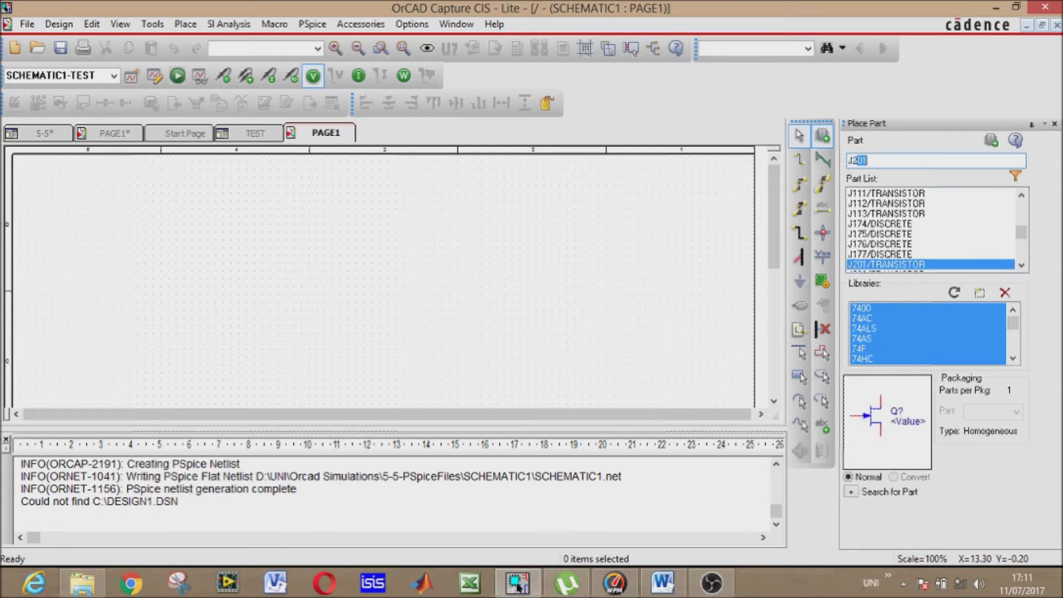
{"action": "type", "text": "N3819"}
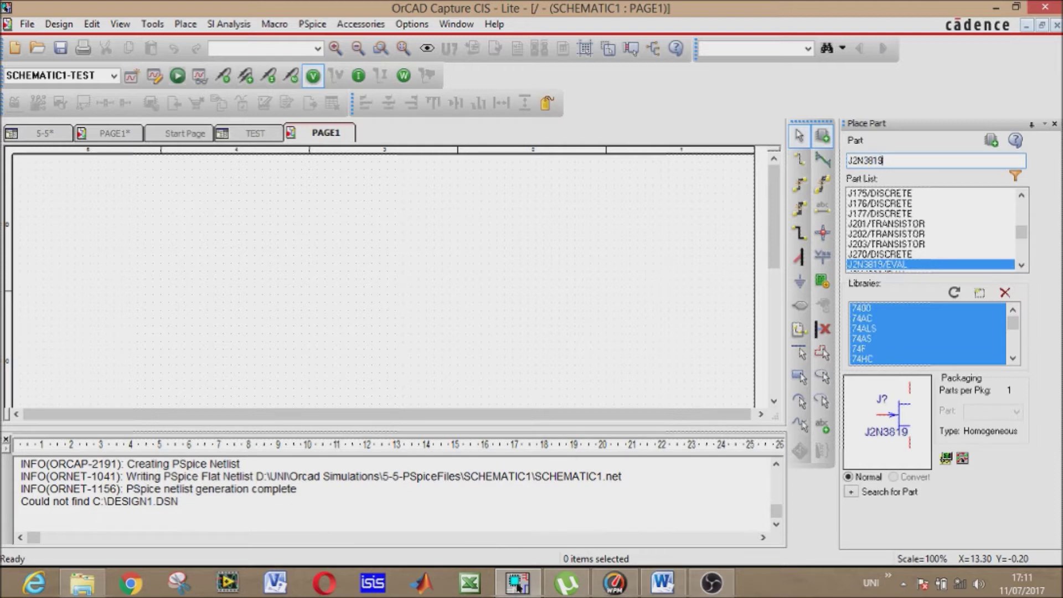
{"action": "double_click", "coordinate": [908, 265]}
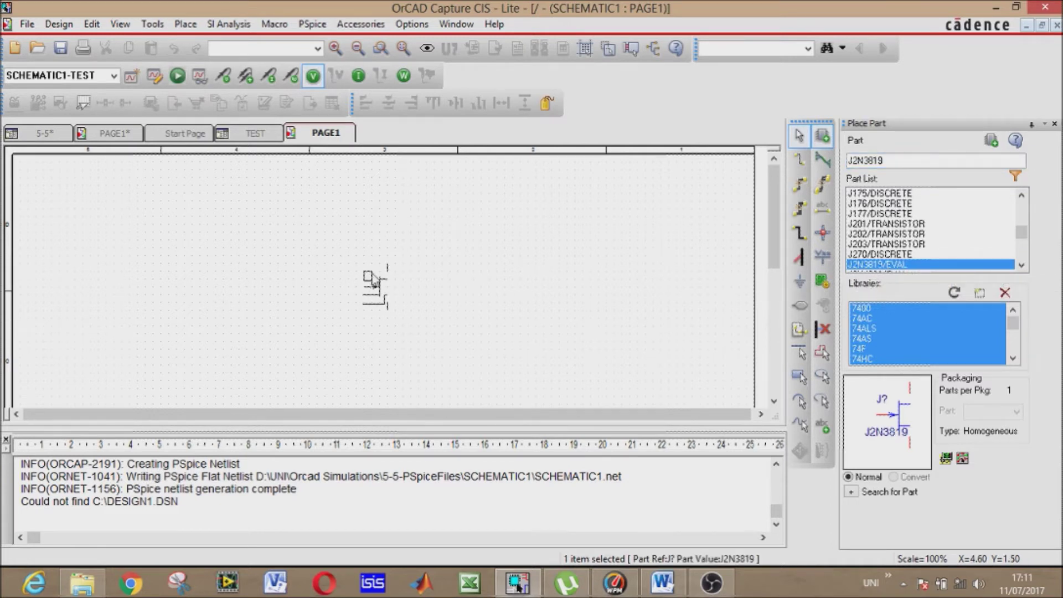
{"action": "left_click", "coordinate": [377, 278]}
{"action": "key", "text": "Escape"}
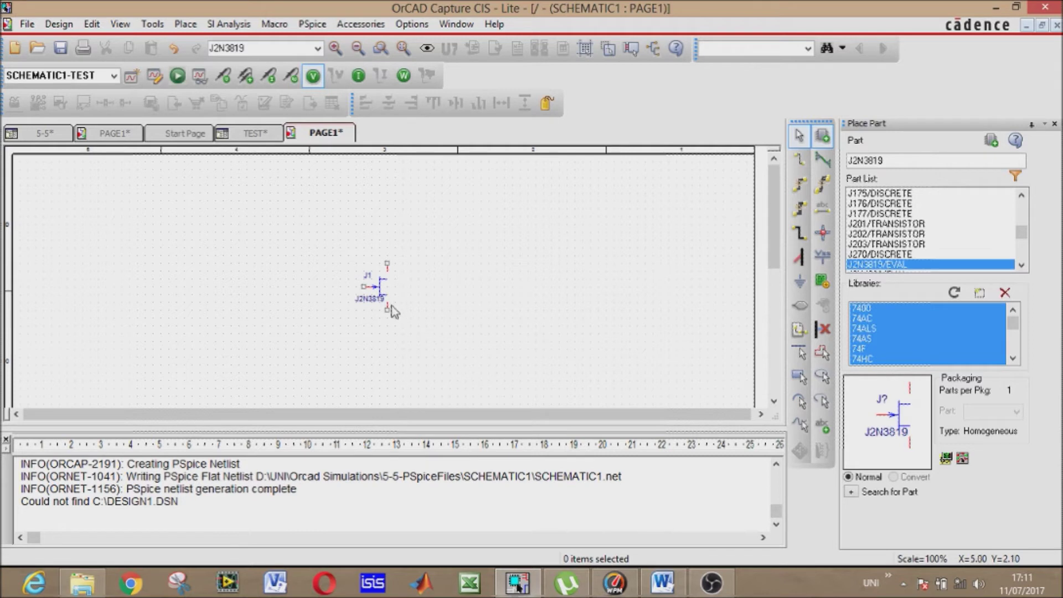
{"action": "left_click", "coordinate": [186, 25]}
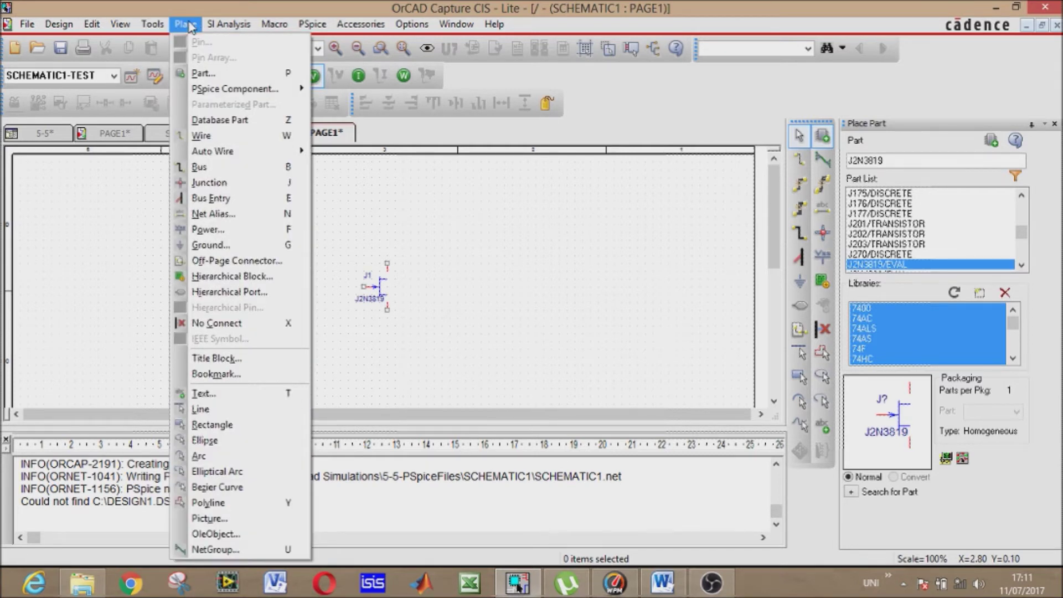
- Place 1k resistors R1 left, R2 below, R3 above and R4 right of J1
{"action": "mouse_move", "coordinate": [221, 90]}
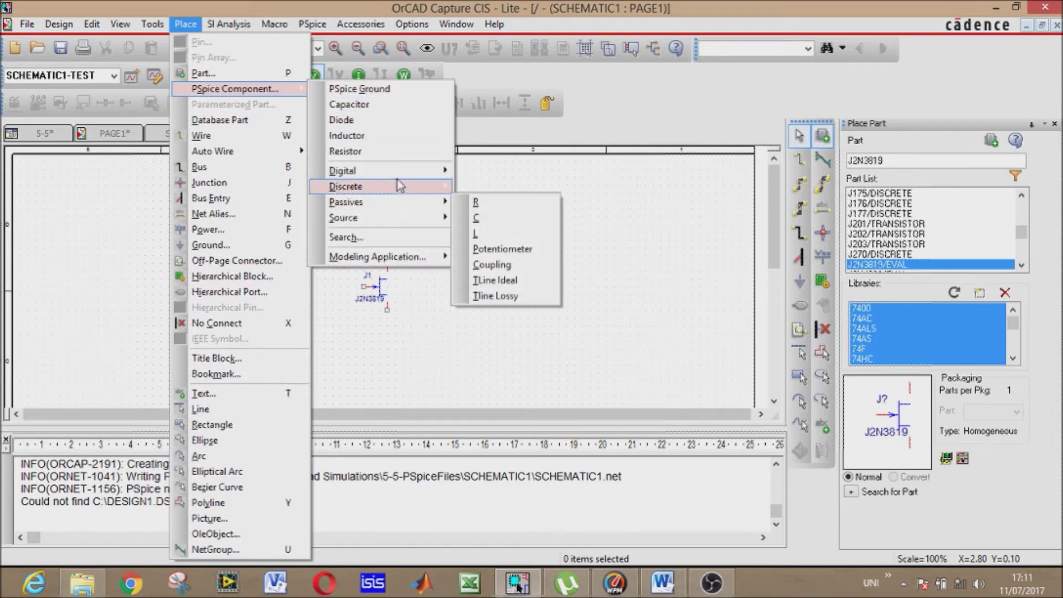
{"action": "mouse_move", "coordinate": [397, 206]}
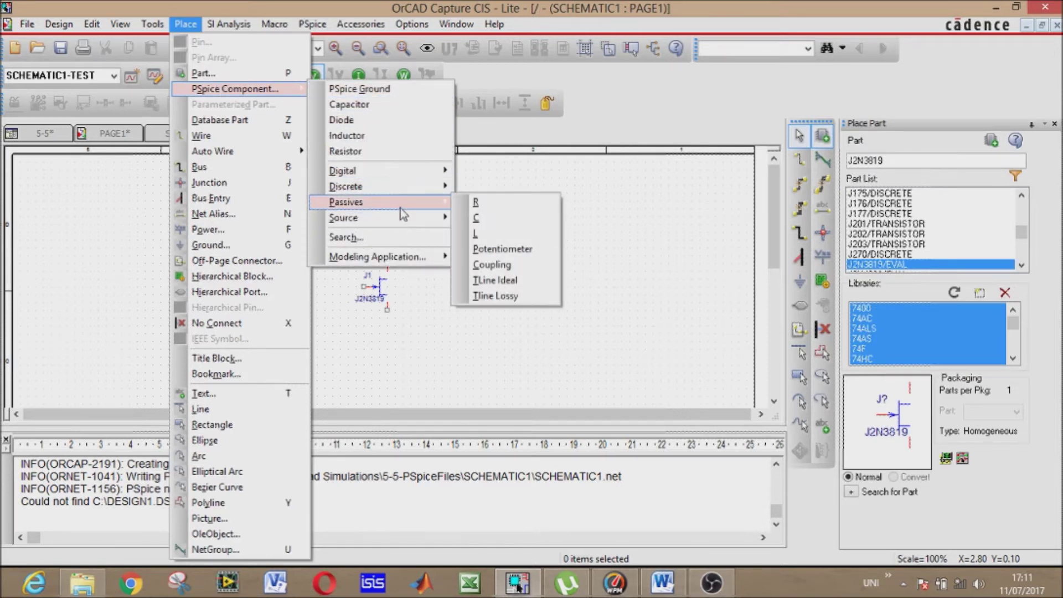
{"action": "left_click", "coordinate": [491, 205]}
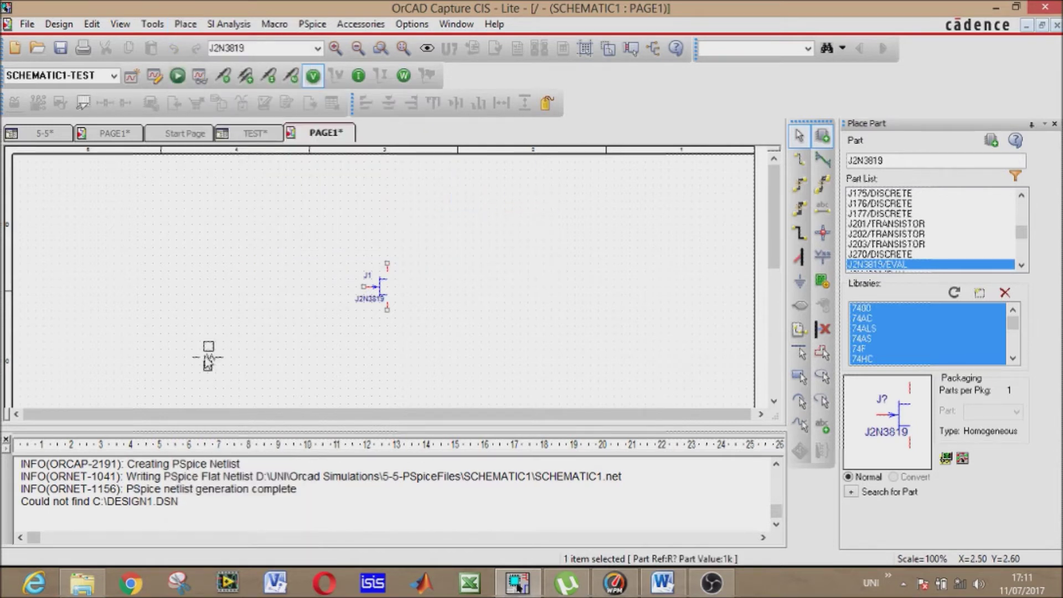
{"action": "left_click", "coordinate": [268, 331]}
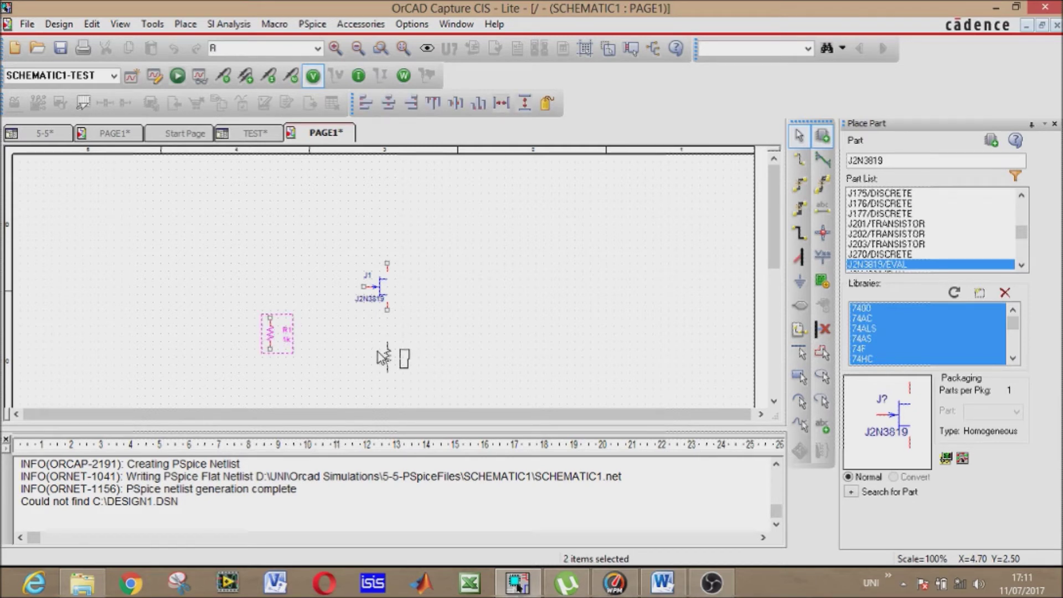
{"action": "left_click", "coordinate": [380, 354]}
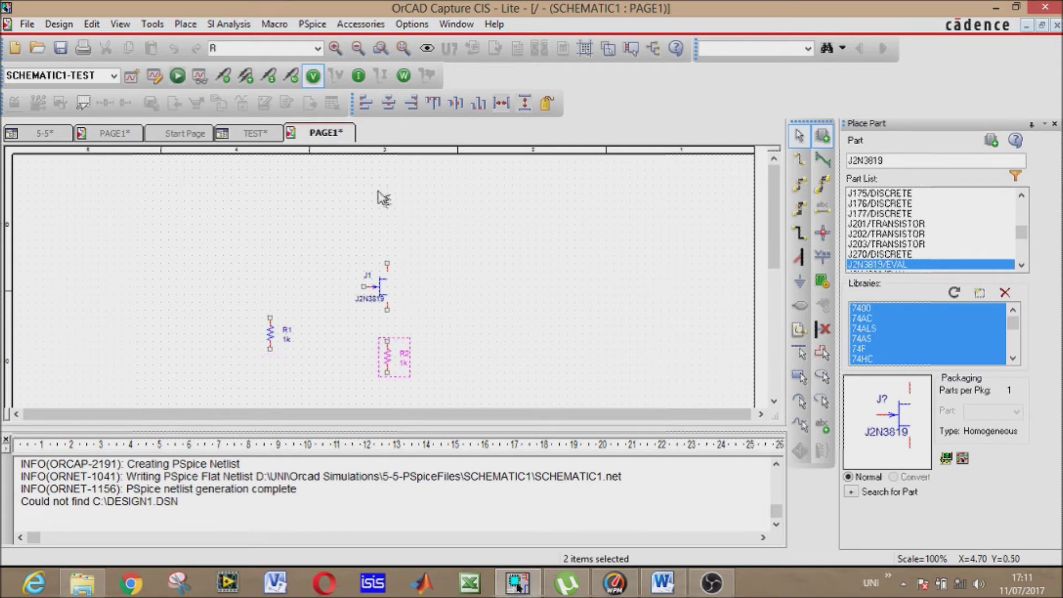
{"action": "left_click", "coordinate": [382, 221]}
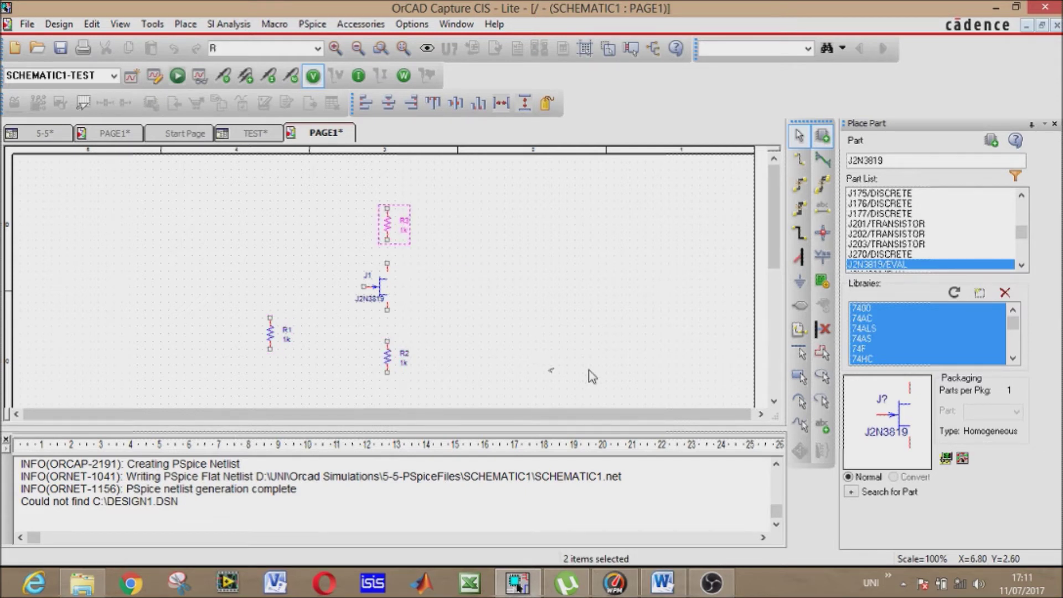
{"action": "left_click", "coordinate": [562, 326]}
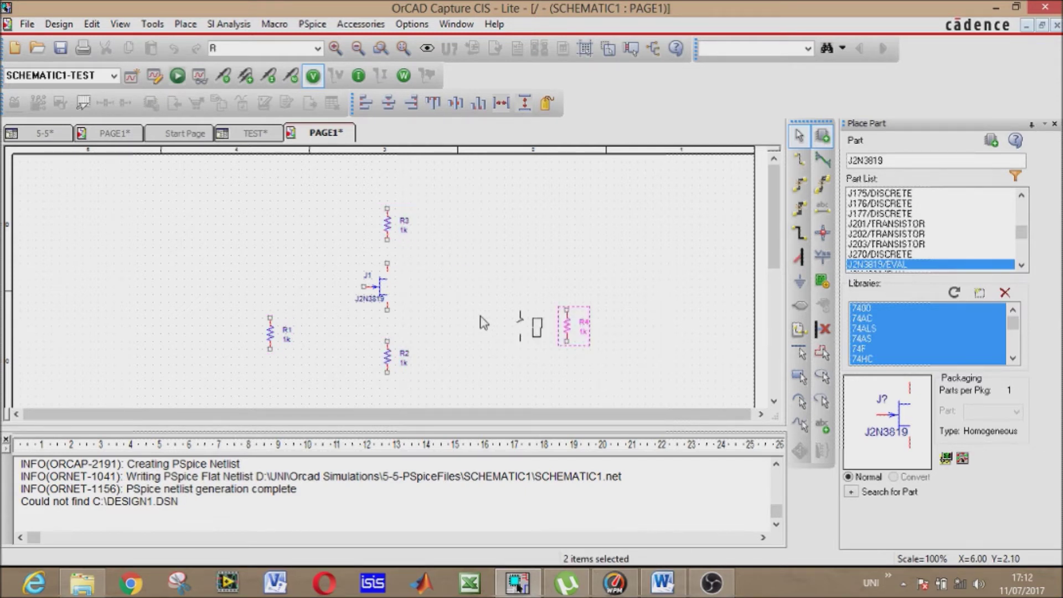
{"action": "key", "text": "Escape"}
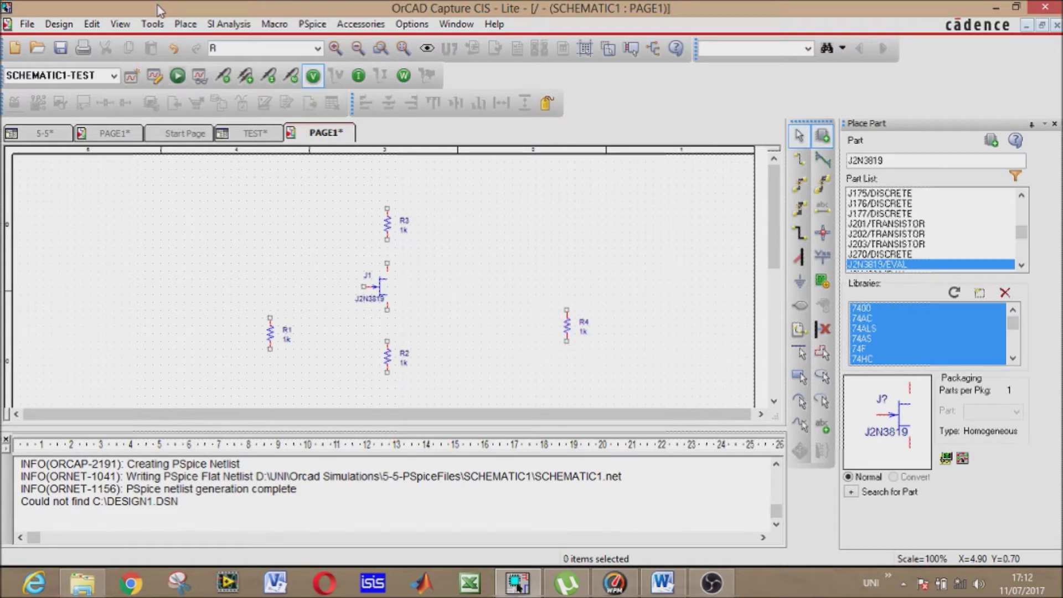
{"action": "left_click", "coordinate": [184, 25]}
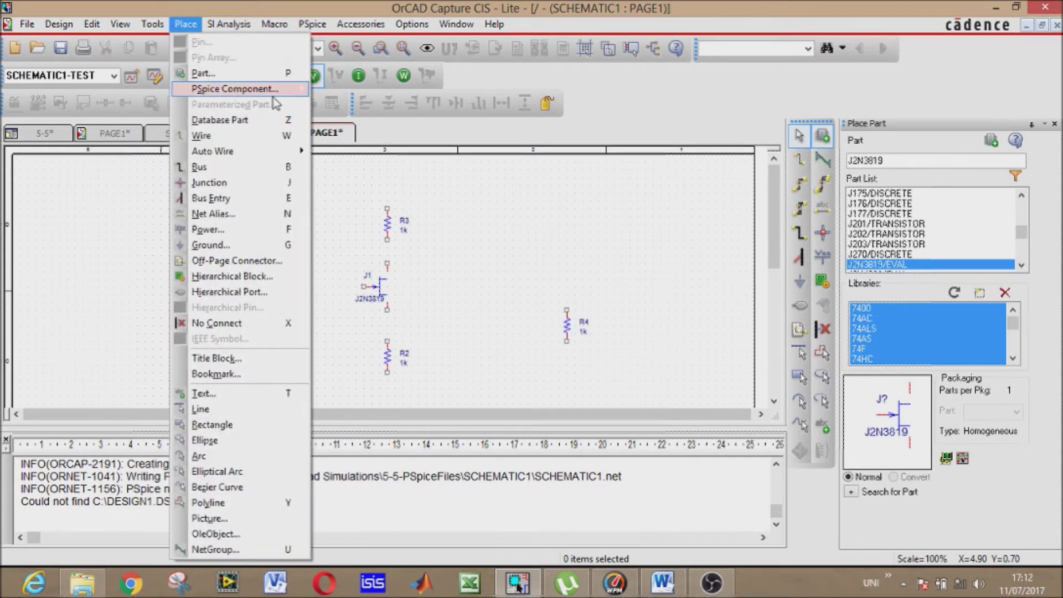
- Place 1n capacitors C1 at the left and C2 right of the JFET, nudging C2 up
{"action": "mouse_move", "coordinate": [277, 89]}
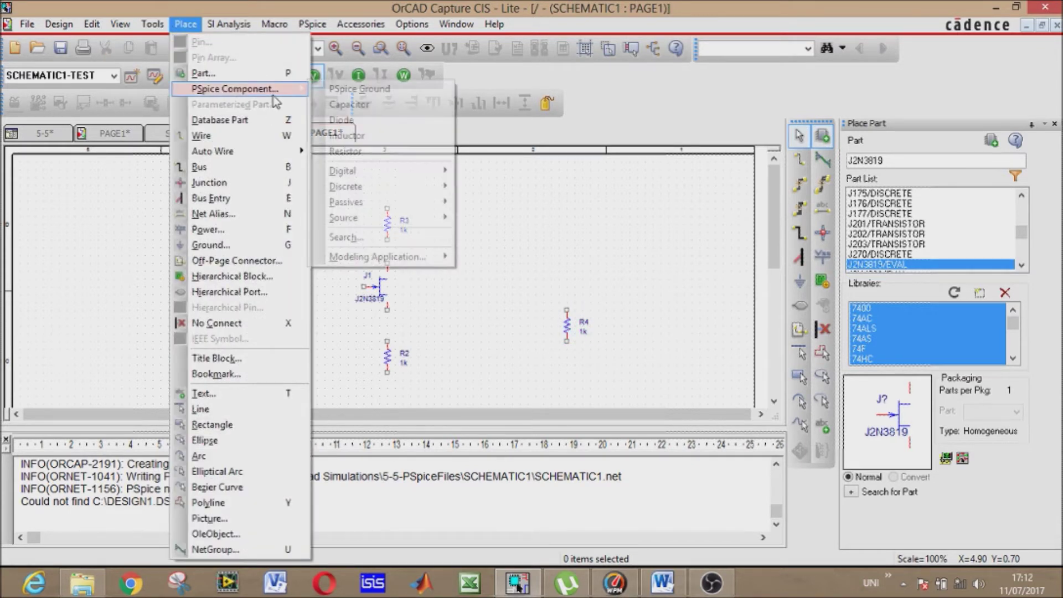
{"action": "left_click", "coordinate": [382, 105]}
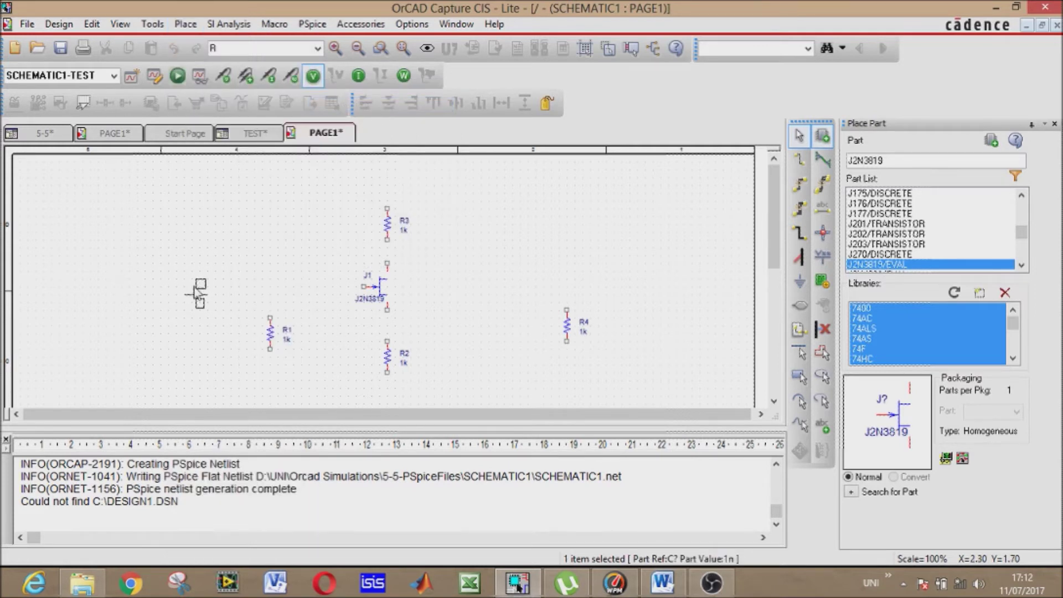
{"action": "left_click", "coordinate": [195, 293]}
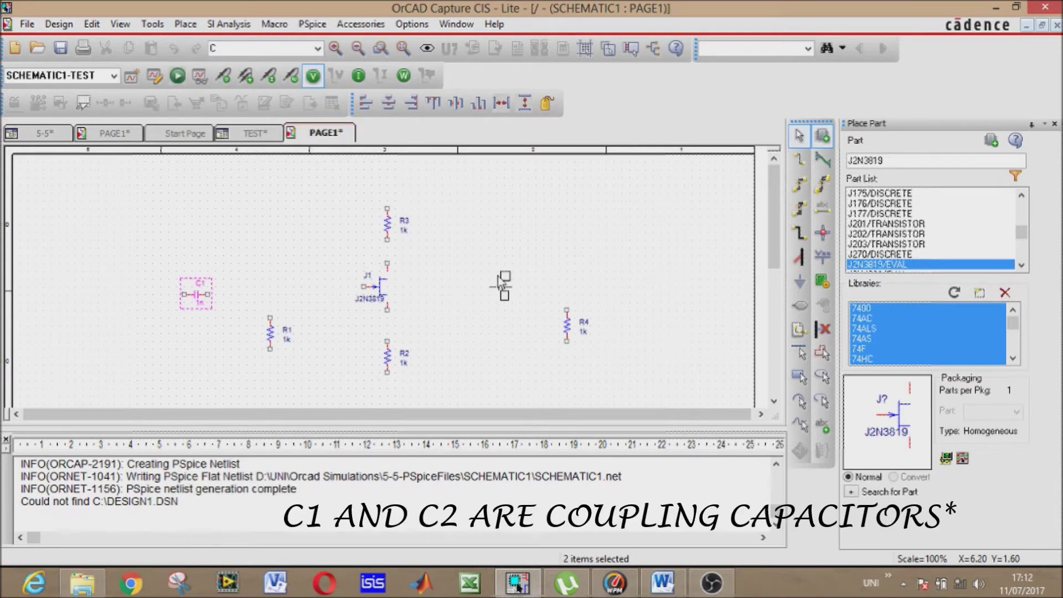
{"action": "left_click", "coordinate": [501, 279]}
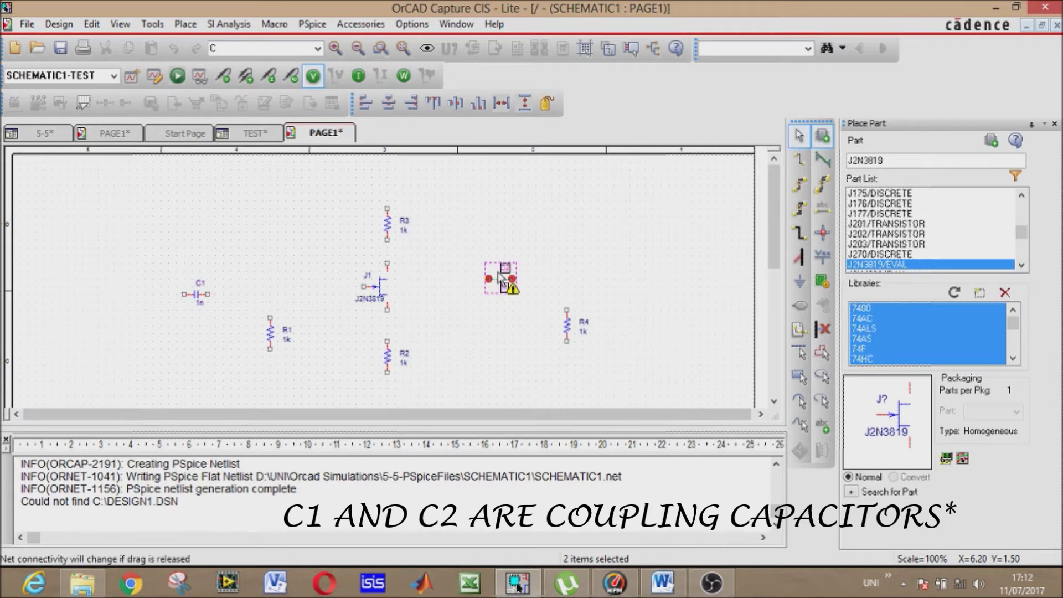
{"action": "key", "text": "Escape"}
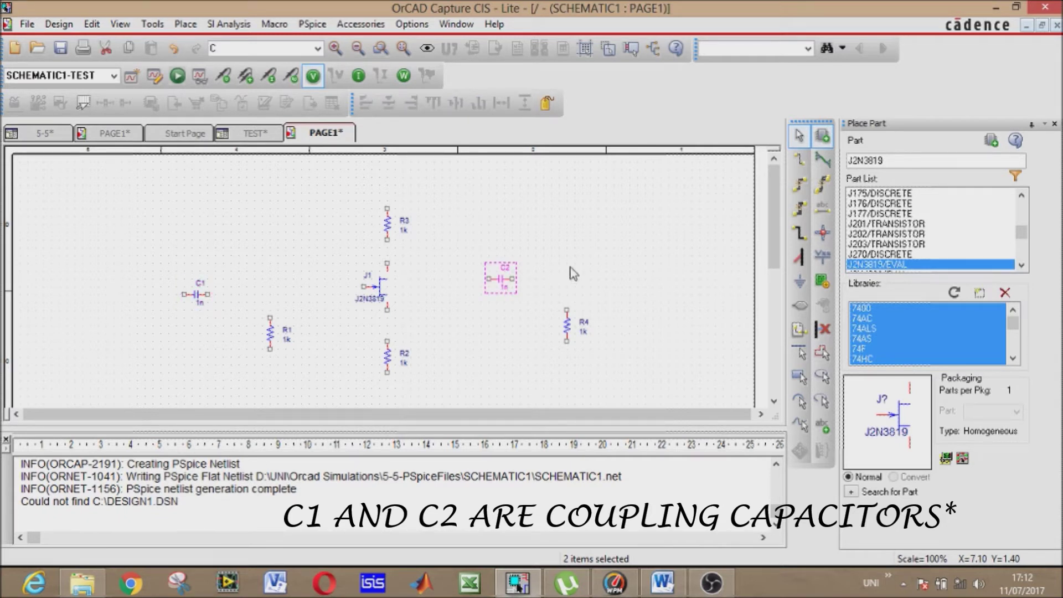
{"action": "left_click", "coordinate": [574, 273]}
{"action": "left_click_drag", "start_coordinate": [501, 279], "coordinate": [503, 255]}
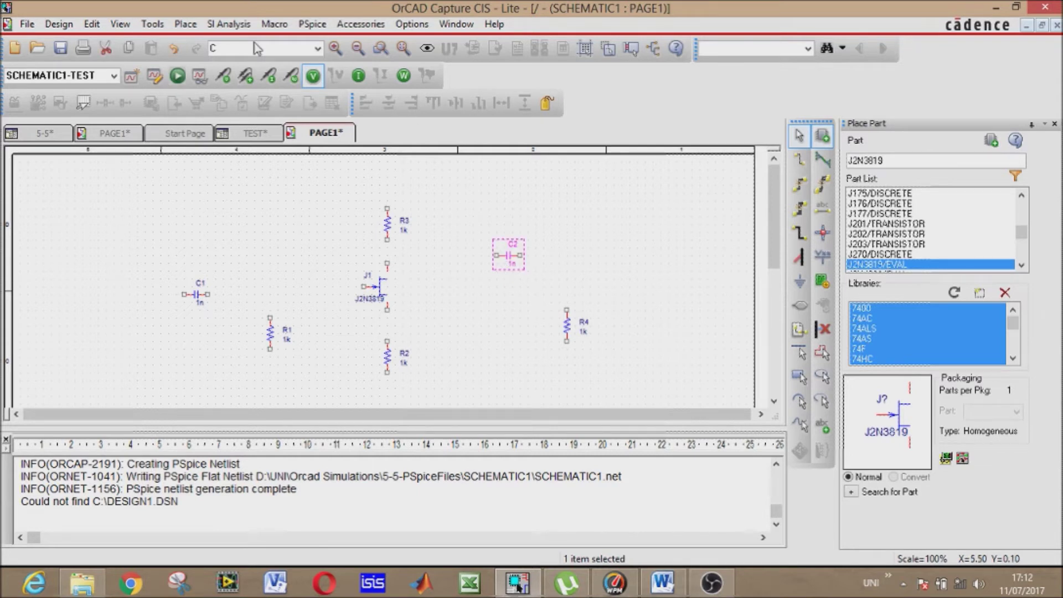
- Add a vertically rotated 1n capacitor C3 to the right of R2
{"action": "key", "text": "Return"}
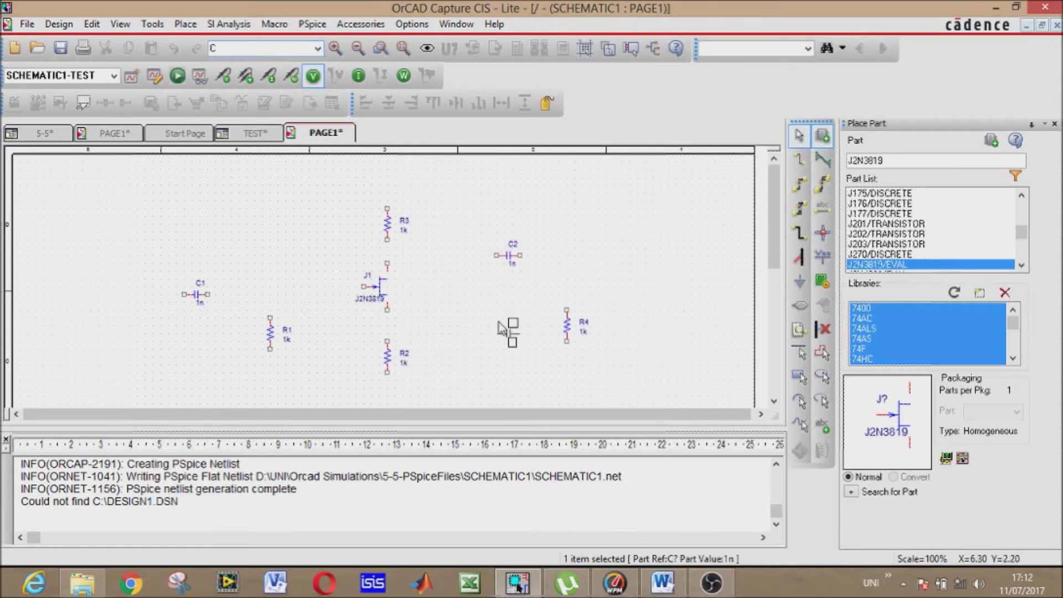
{"action": "key", "text": "r"}
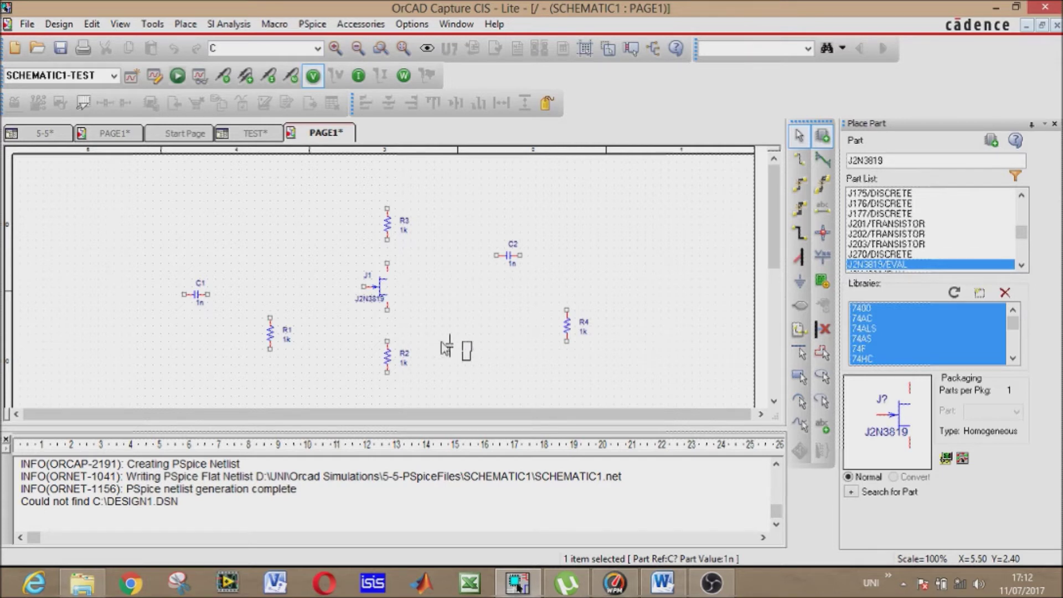
{"action": "left_click", "coordinate": [453, 346]}
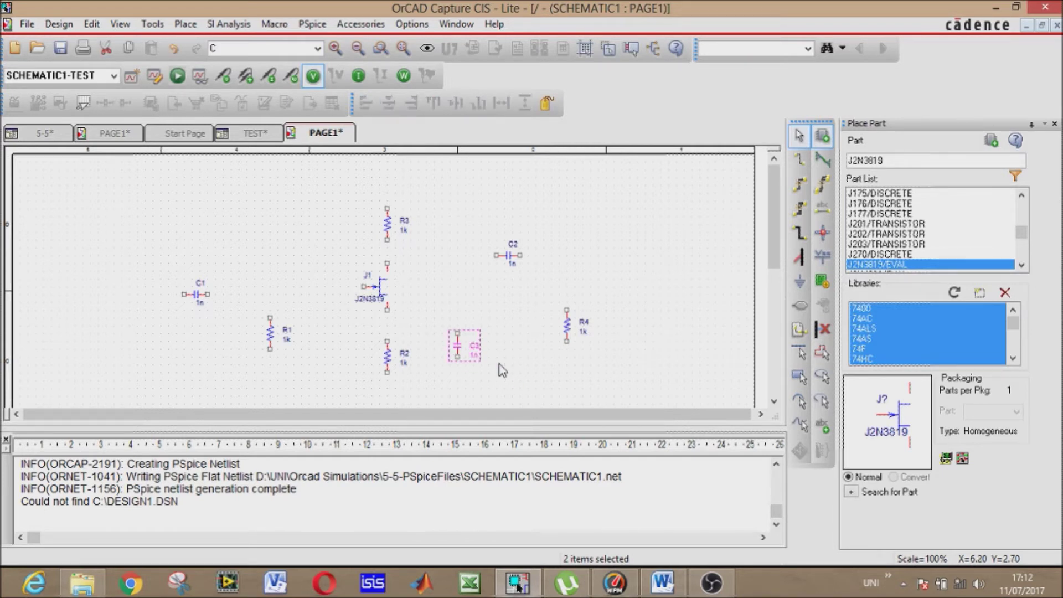
{"action": "left_click", "coordinate": [405, 356]}
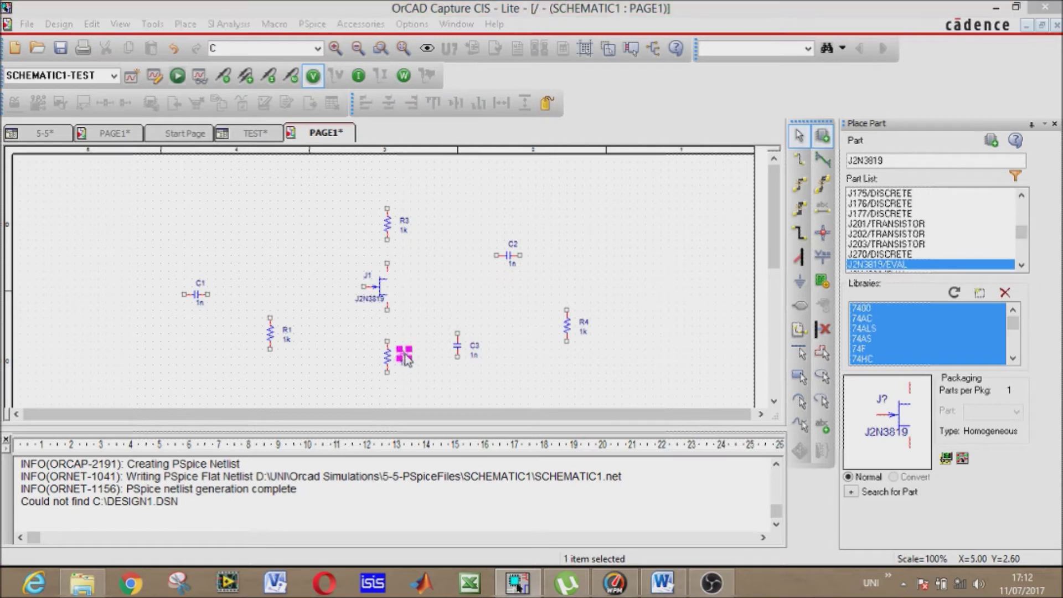
{"action": "double_click", "coordinate": [405, 355]}
{"action": "left_click", "coordinate": [532, 400]}
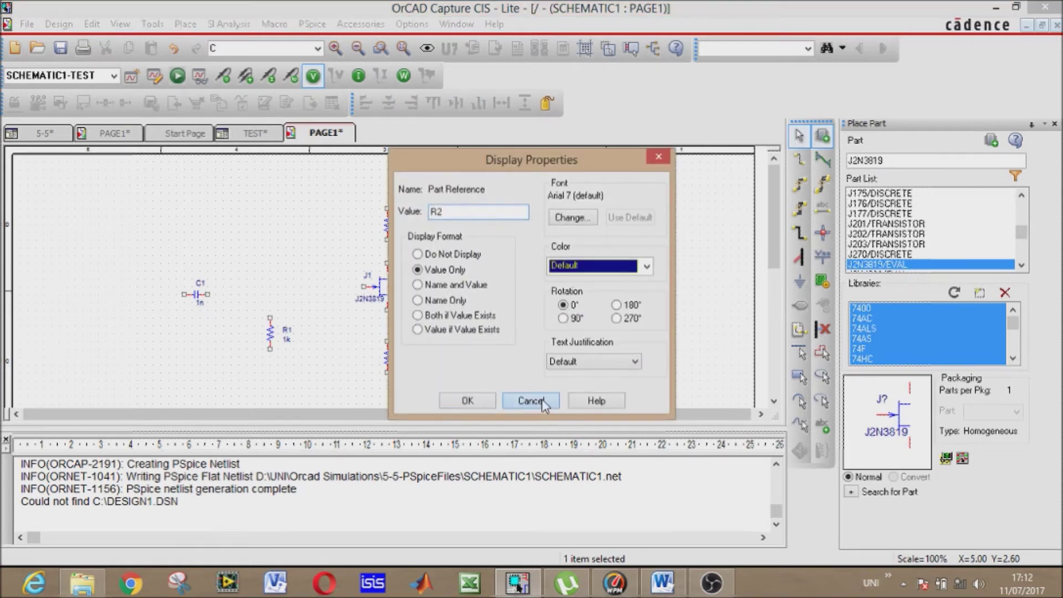
{"action": "left_click", "coordinate": [684, 360]}
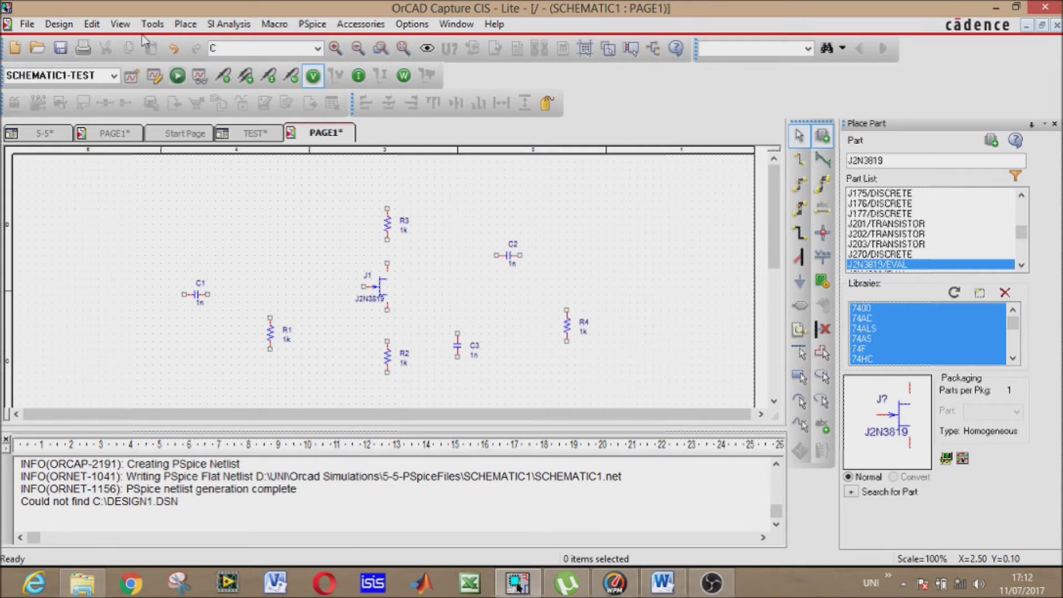
- Place a 0Vdc DC voltage source V1 above R3 near the top of the page
{"action": "left_click", "coordinate": [186, 24]}
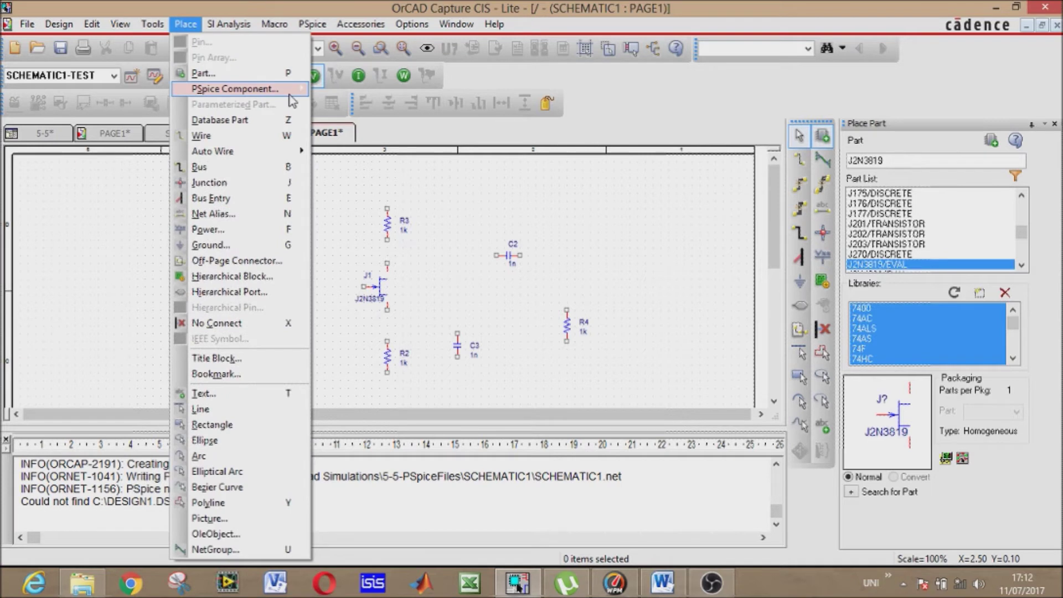
{"action": "mouse_move", "coordinate": [249, 89]}
{"action": "mouse_move", "coordinate": [435, 188]}
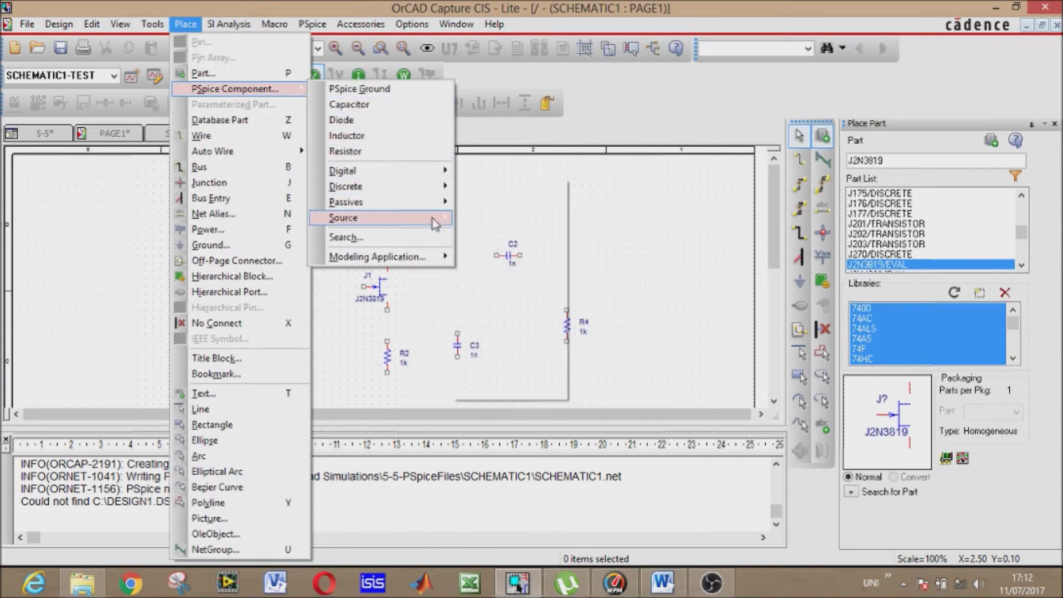
{"action": "mouse_move", "coordinate": [435, 218]}
{"action": "mouse_move", "coordinate": [564, 252]}
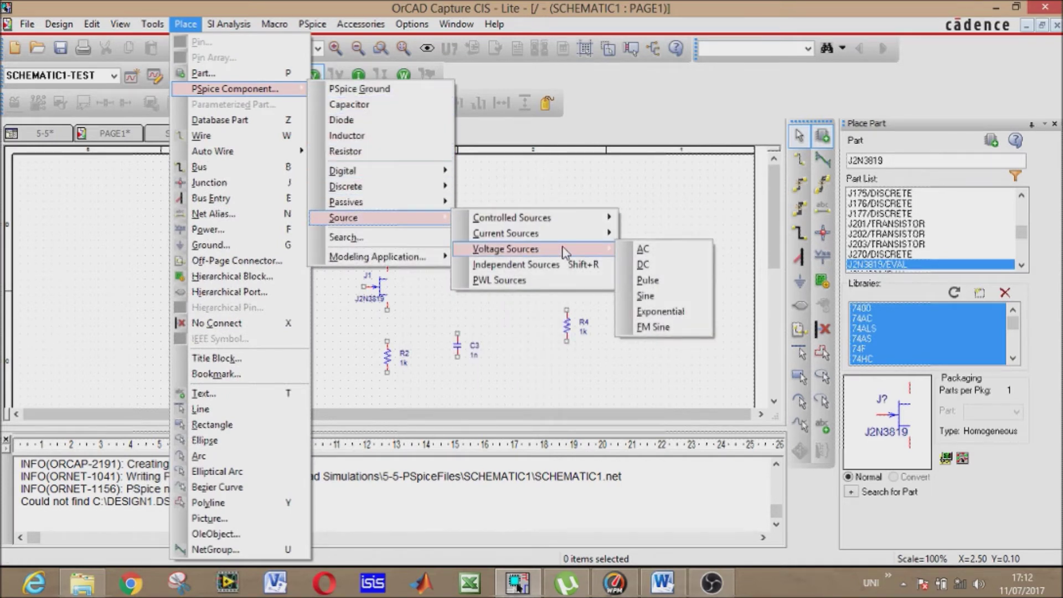
{"action": "left_click", "coordinate": [666, 273]}
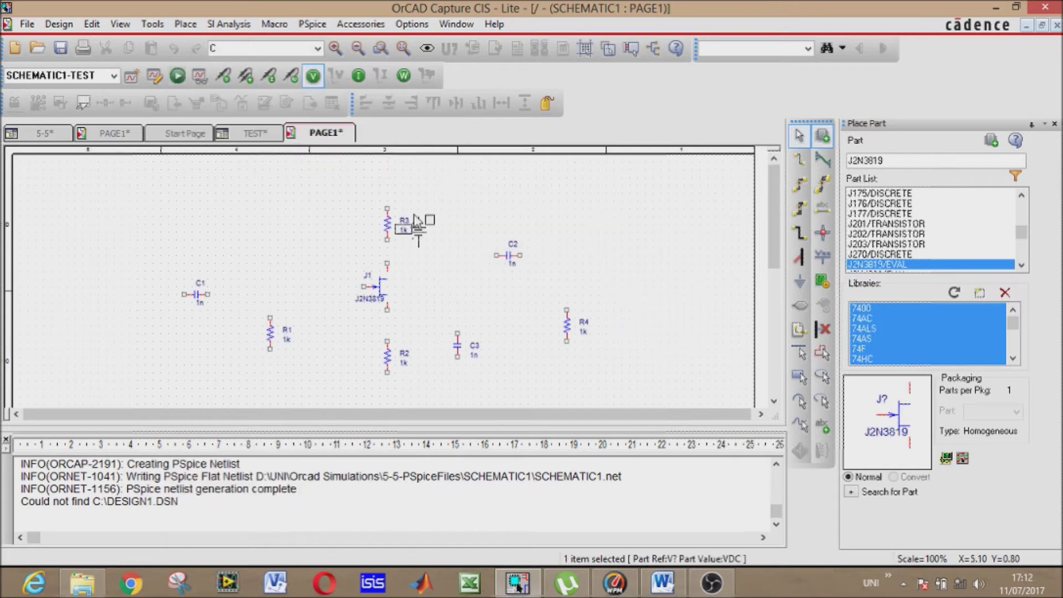
{"action": "key", "text": "r"}
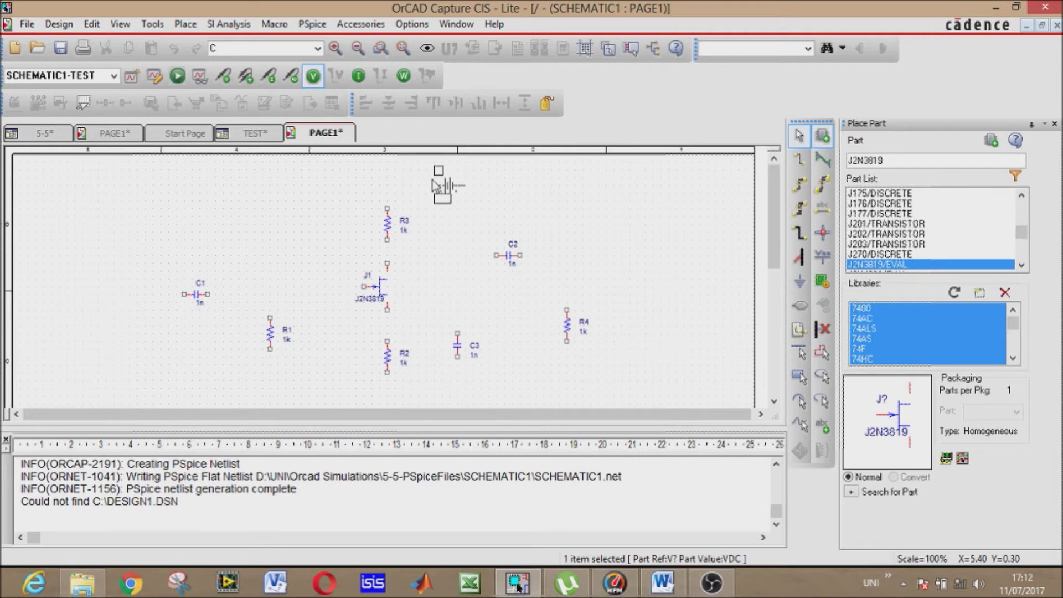
{"action": "key", "text": "Escape"}
{"action": "left_click", "coordinate": [429, 185]}
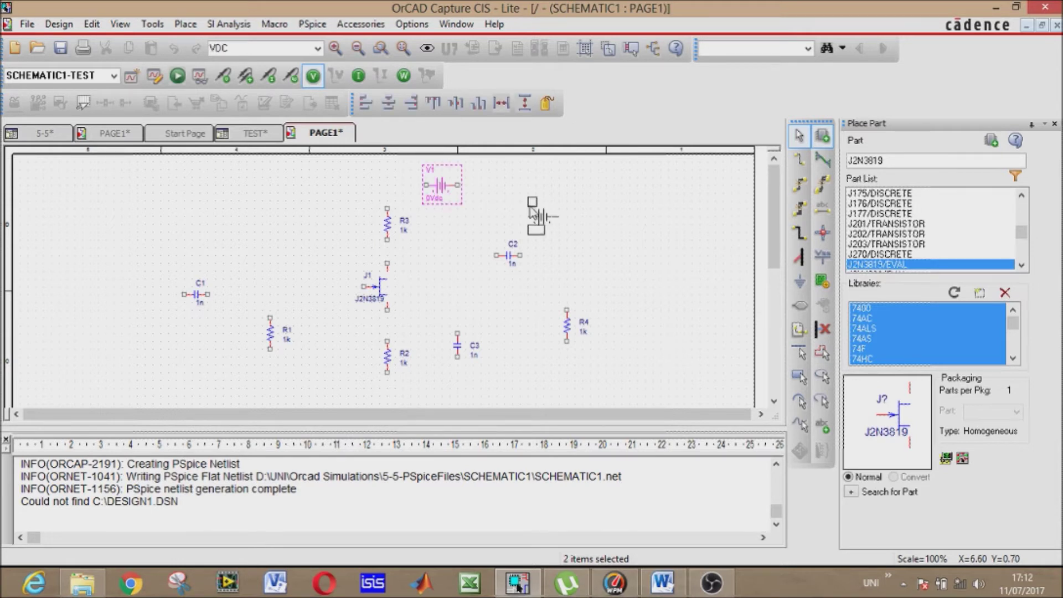
{"action": "key", "text": "Escape"}
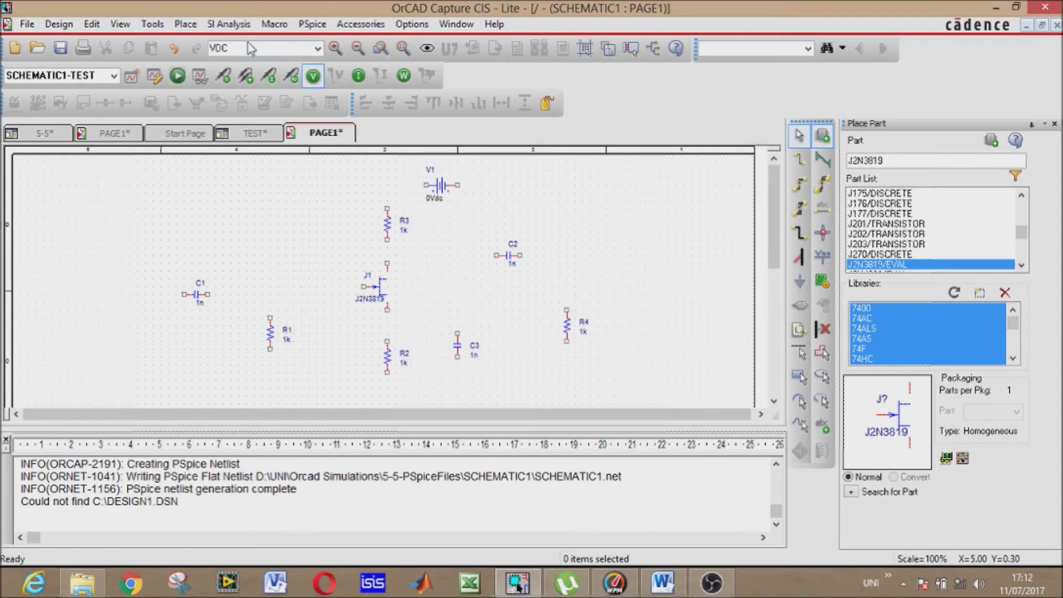
{"action": "left_click", "coordinate": [185, 25]}
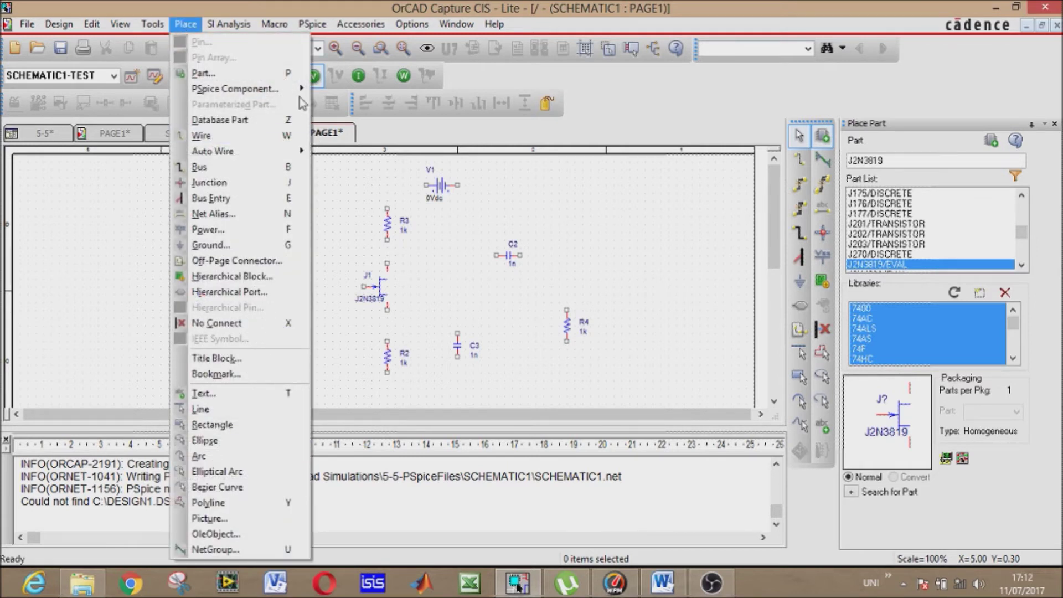
- Place a sine voltage source V2 at the left edge, below and left of C1
{"action": "mouse_move", "coordinate": [302, 89]}
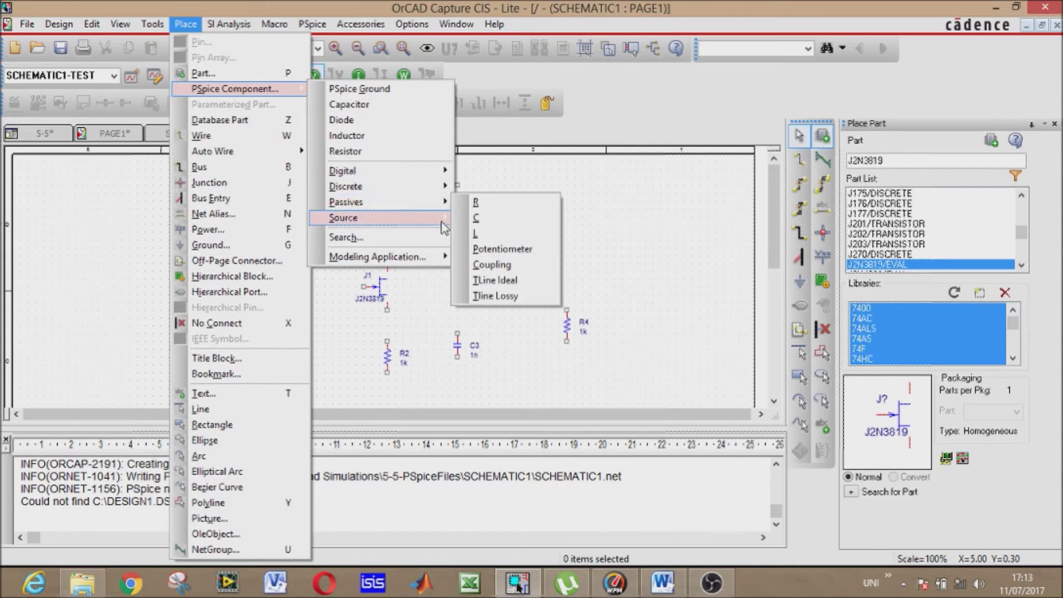
{"action": "mouse_move", "coordinate": [445, 227]}
{"action": "mouse_move", "coordinate": [580, 247]}
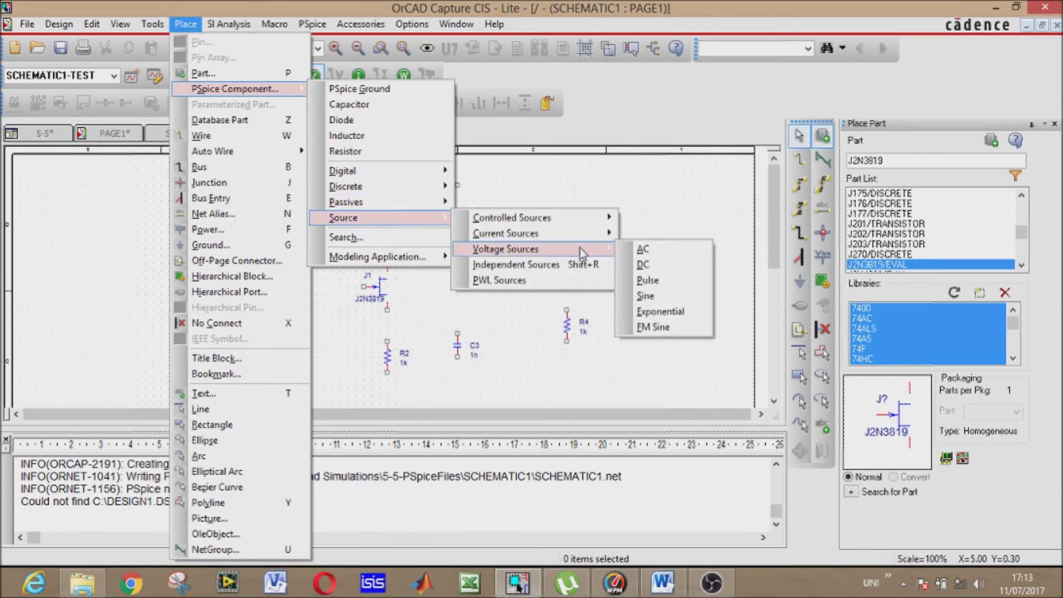
{"action": "left_click", "coordinate": [669, 267]}
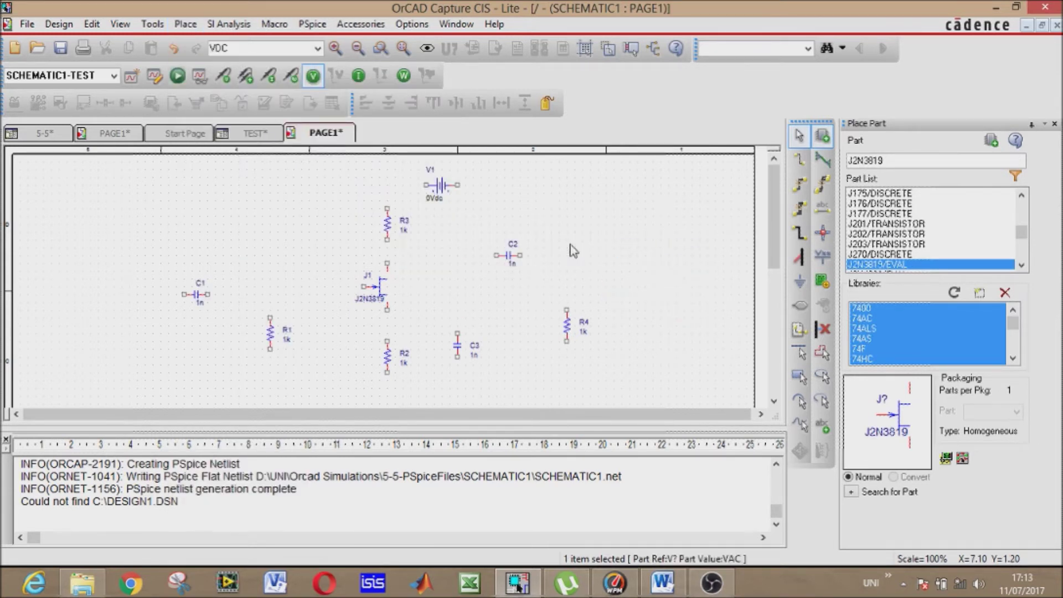
{"action": "left_click", "coordinate": [181, 27]}
{"action": "mouse_move", "coordinate": [274, 97]}
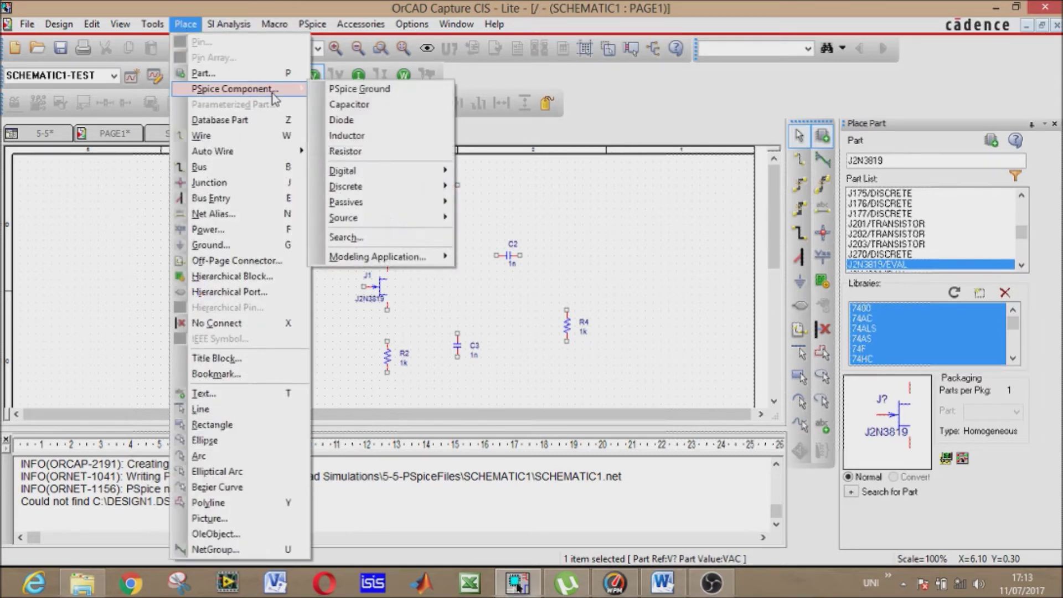
{"action": "mouse_move", "coordinate": [408, 206]}
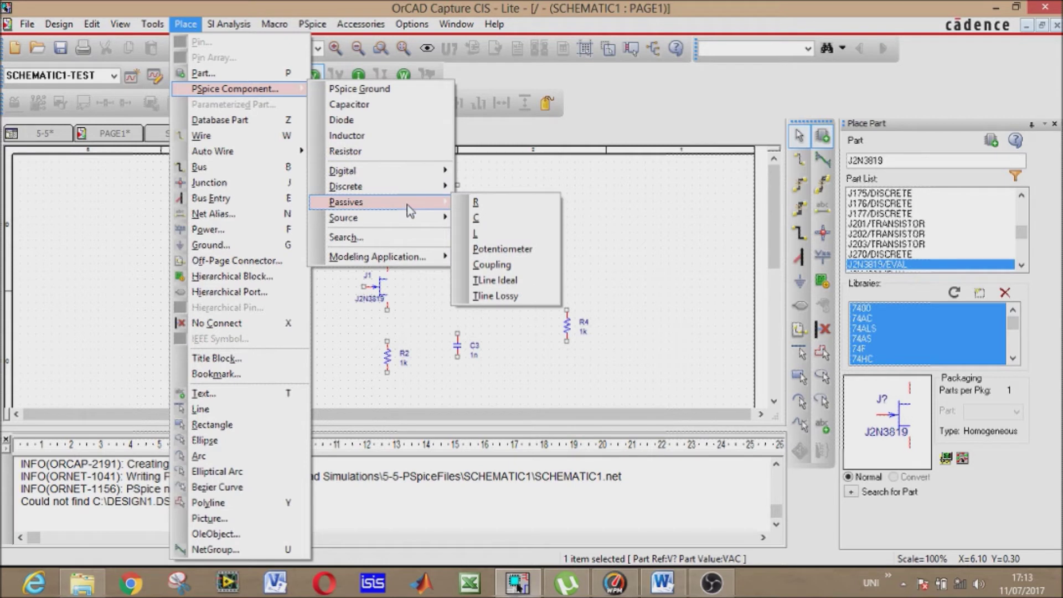
{"action": "mouse_move", "coordinate": [554, 254]}
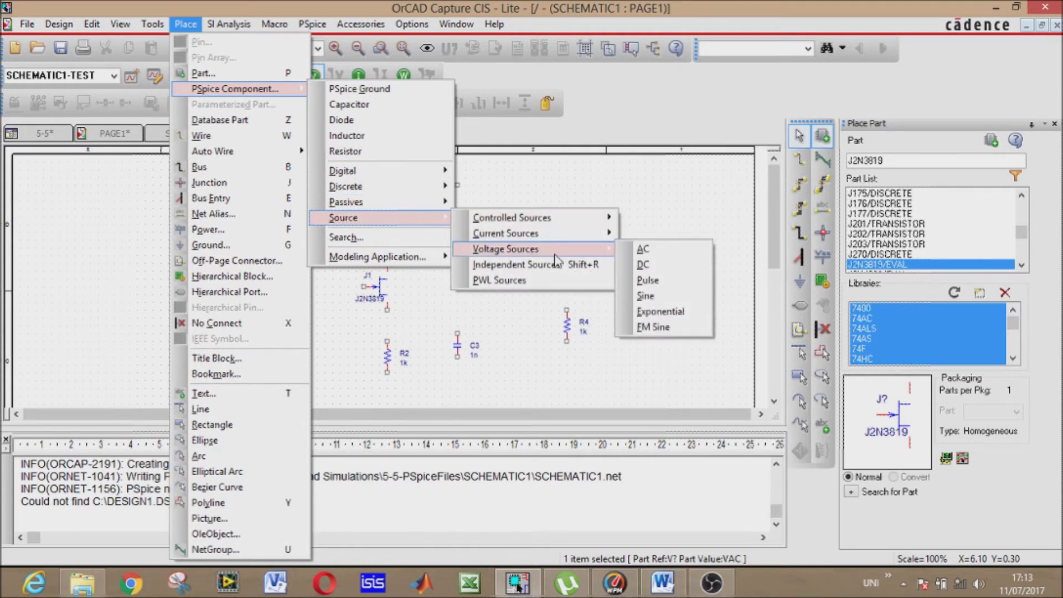
{"action": "left_click", "coordinate": [646, 296]}
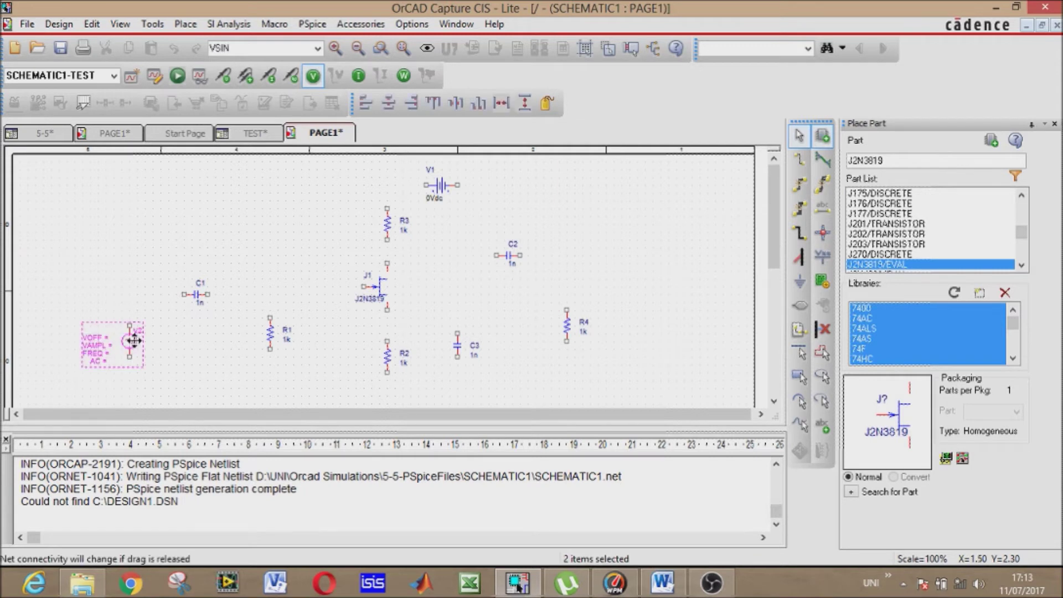
{"action": "left_click", "coordinate": [172, 355]}
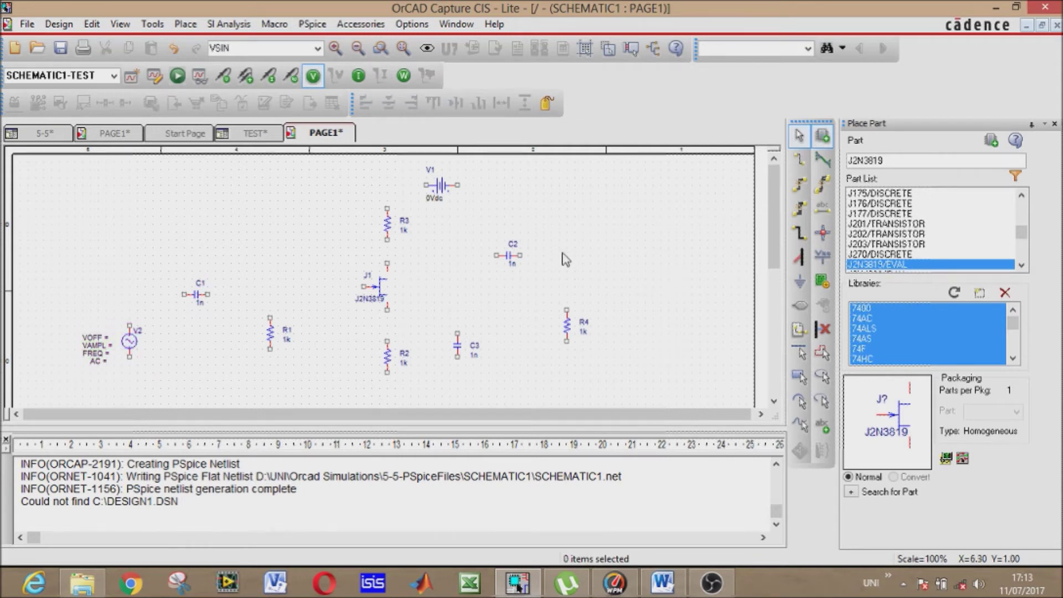
- Wire V2's positive pin through C1 to J1's gate
{"action": "left_click", "coordinate": [800, 160]}
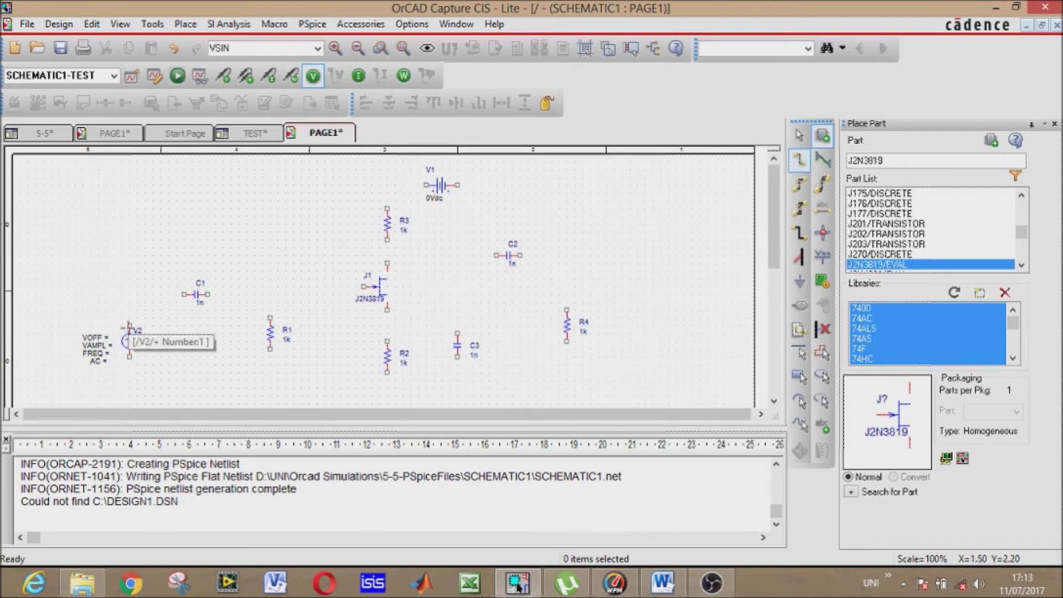
{"action": "left_click", "coordinate": [129, 325]}
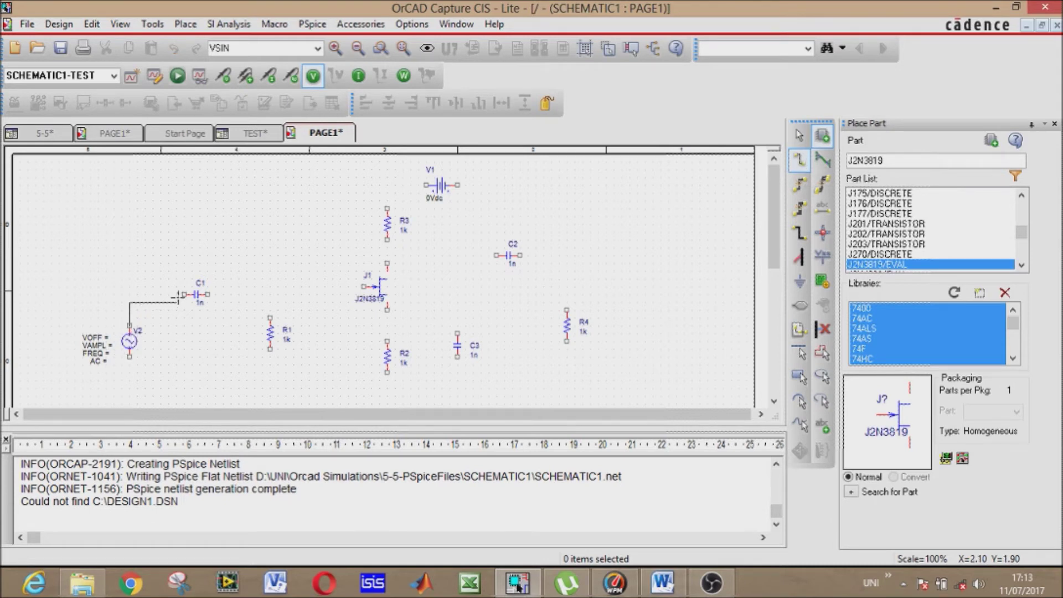
{"action": "left_click_drag", "start_coordinate": [183, 294], "coordinate": [113, 308]}
{"action": "left_click", "coordinate": [129, 294]}
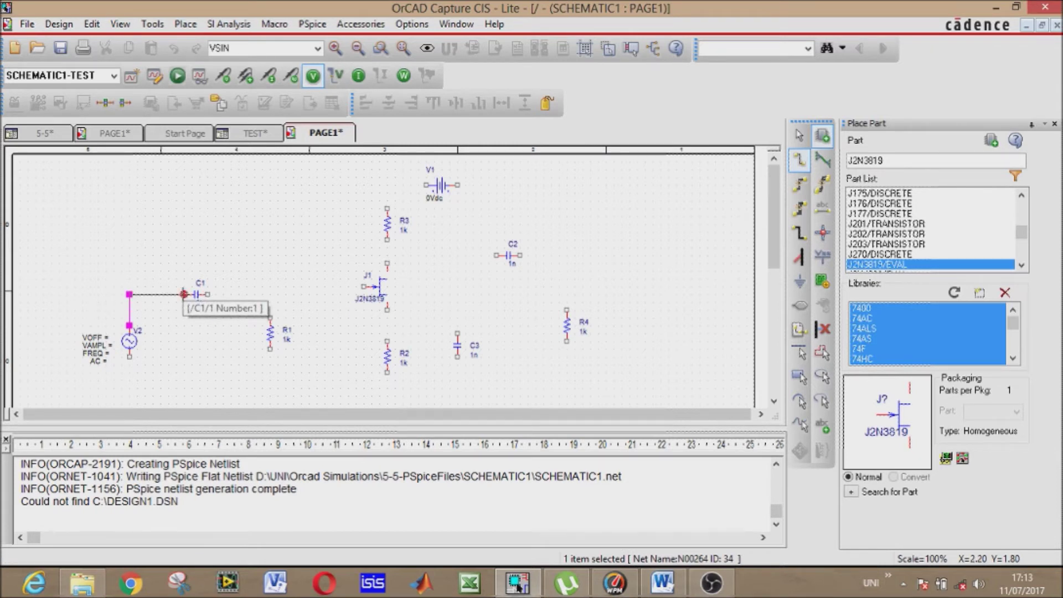
{"action": "left_click", "coordinate": [184, 294]}
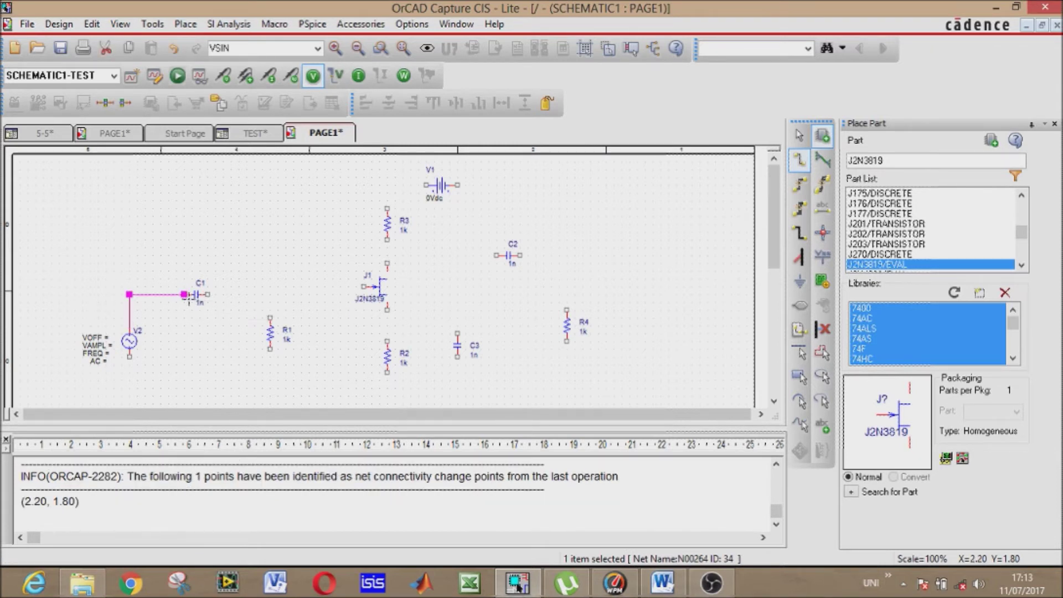
{"action": "left_click", "coordinate": [206, 294]}
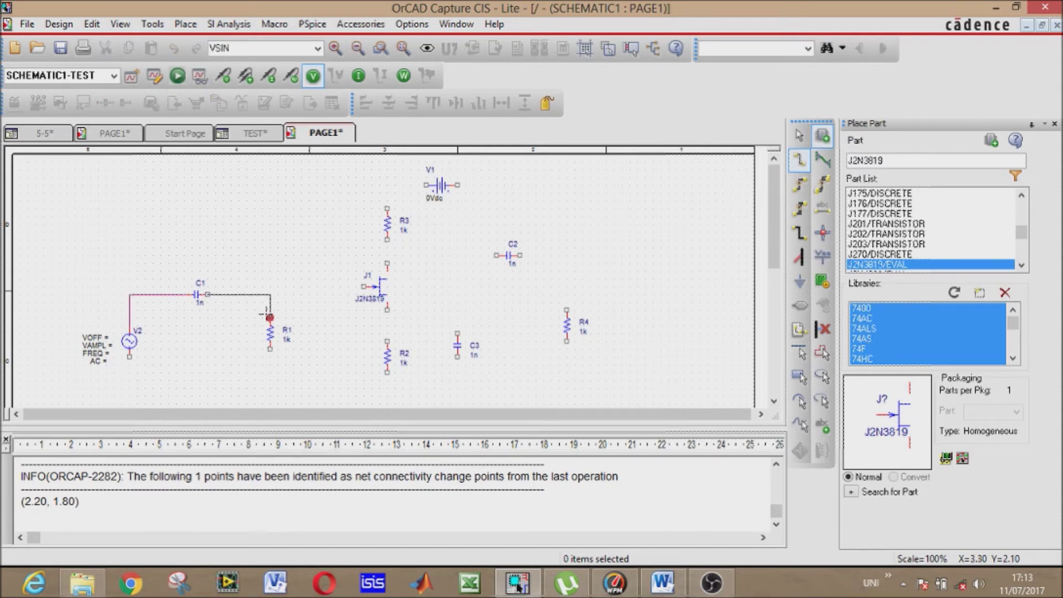
{"action": "left_click", "coordinate": [358, 286]}
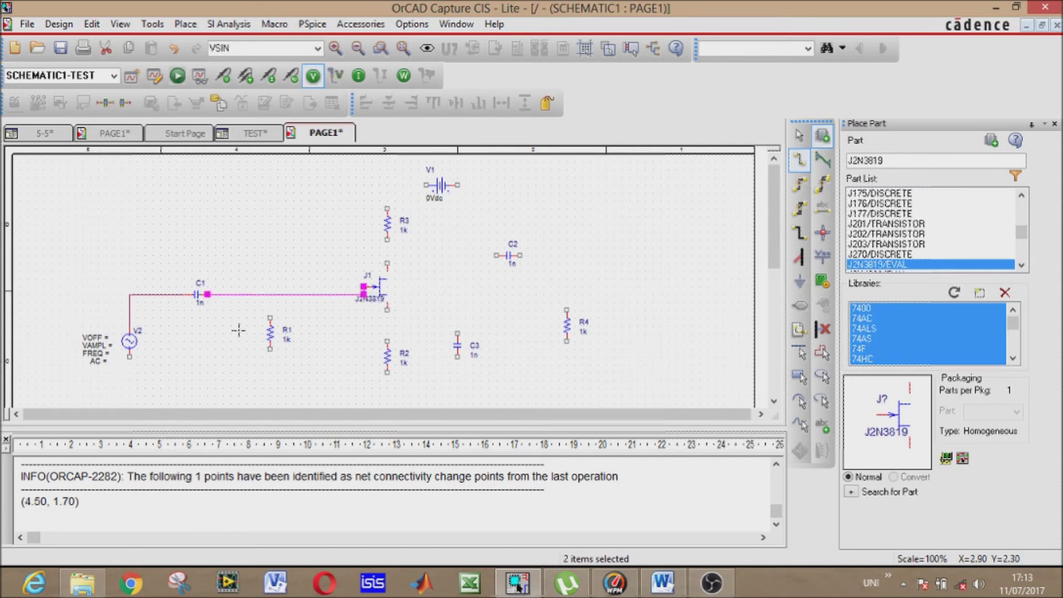
- Tie R1's top pin to the gate line and connect J1's drain to R3
{"action": "left_click", "coordinate": [270, 317]}
{"action": "left_click", "coordinate": [269, 295]}
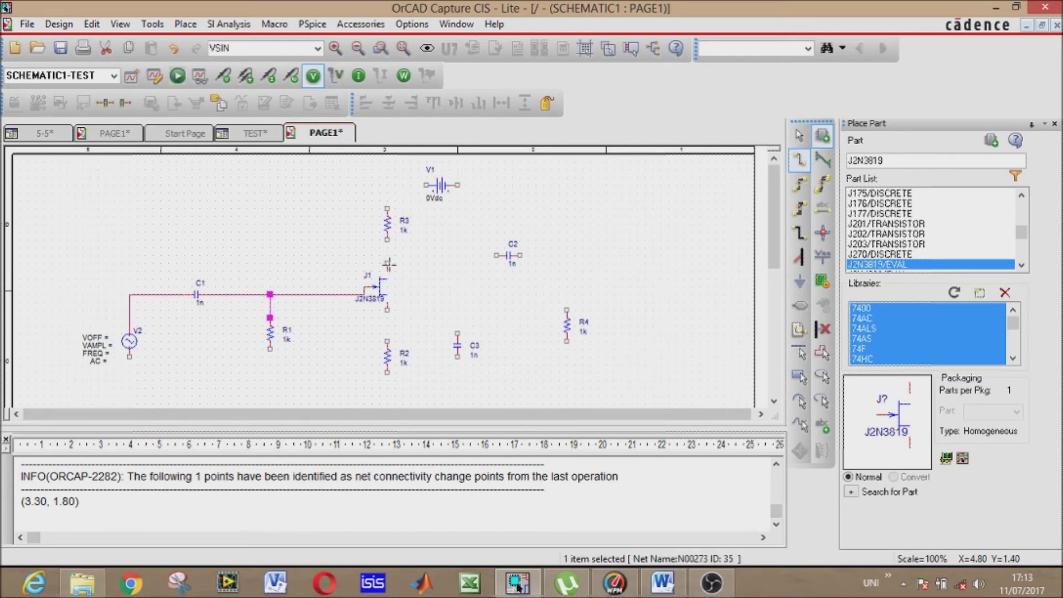
{"action": "left_click", "coordinate": [388, 265]}
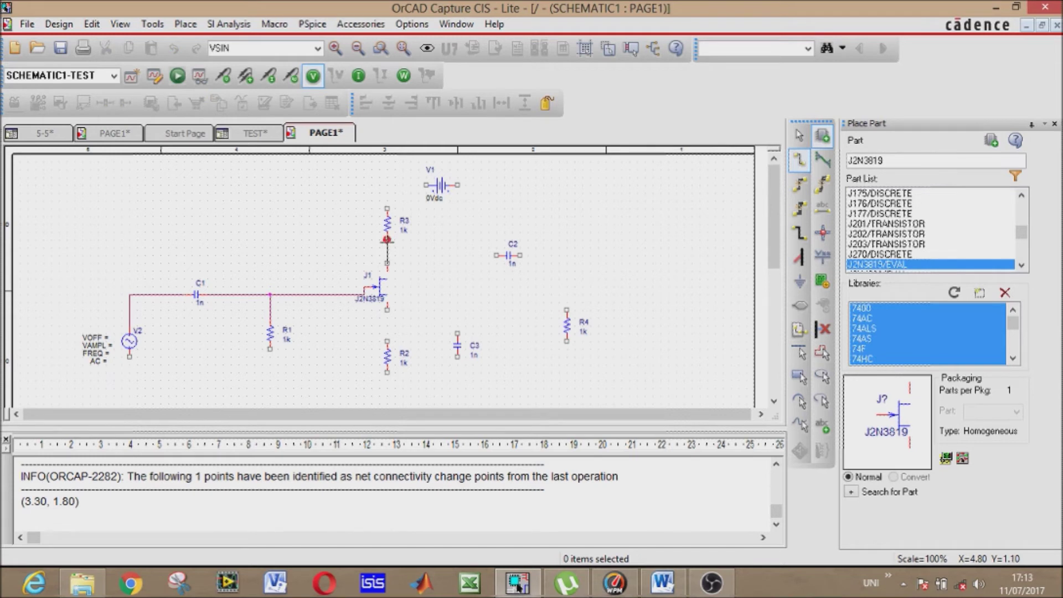
{"action": "left_click", "coordinate": [387, 240]}
{"action": "left_click", "coordinate": [387, 310]}
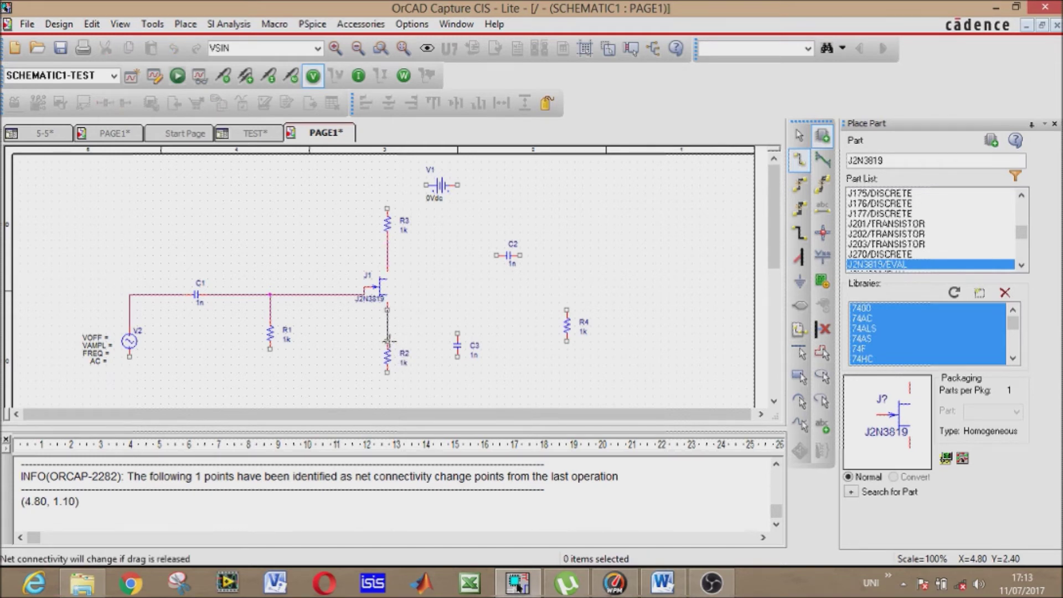
- Connect J1's source to R2, wire C3 in parallel with R2, and join C2 to the drain node
{"action": "left_click", "coordinate": [387, 340]}
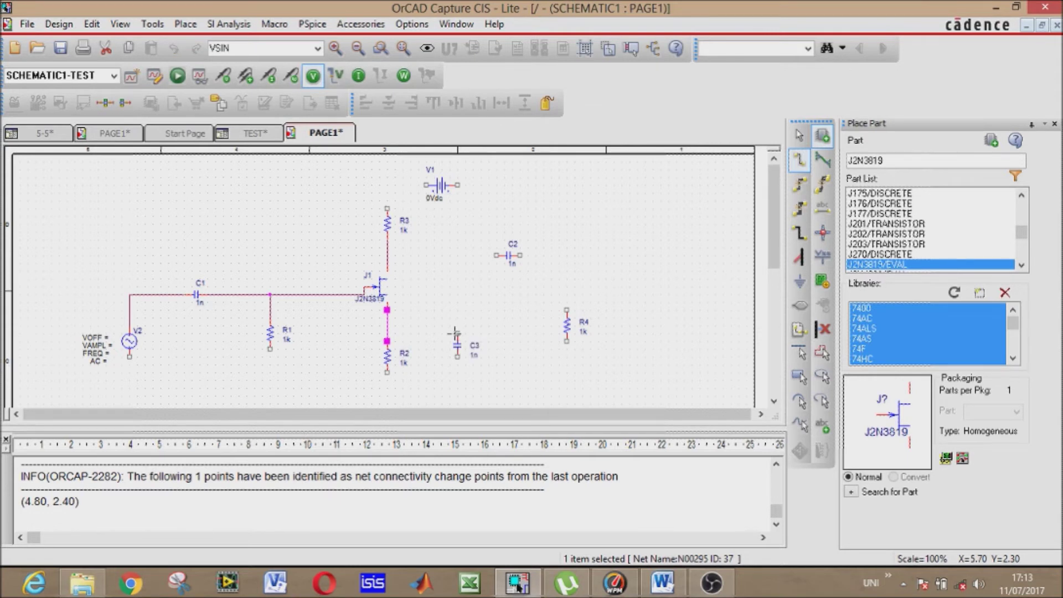
{"action": "mouse_move", "coordinate": [454, 333]}
{"action": "left_mouse_down"}
{"action": "mouse_move", "coordinate": [404, 321]}
{"action": "mouse_move", "coordinate": [433, 321]}
{"action": "mouse_move", "coordinate": [346, 324]}
{"action": "mouse_move", "coordinate": [393, 324]}
{"action": "mouse_move", "coordinate": [387, 332]}
{"action": "left_mouse_up"}
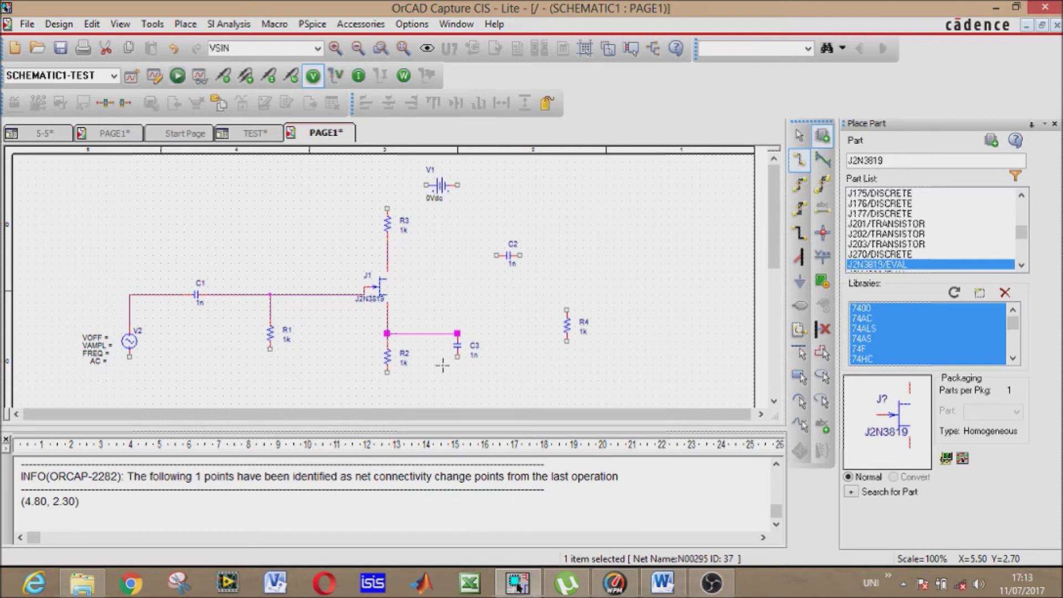
{"action": "left_click", "coordinate": [458, 359]}
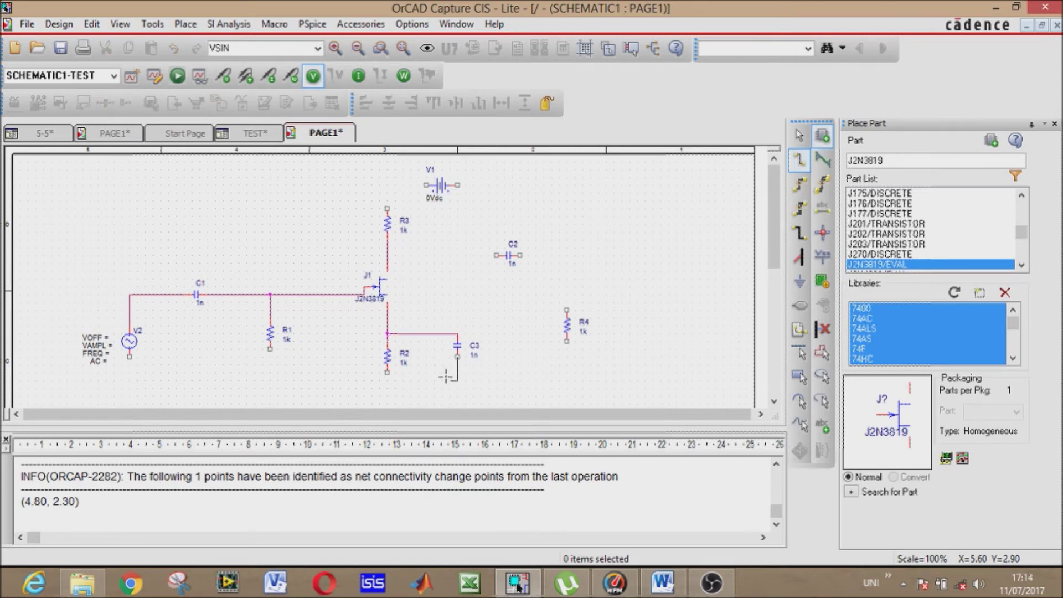
{"action": "left_click", "coordinate": [387, 389]}
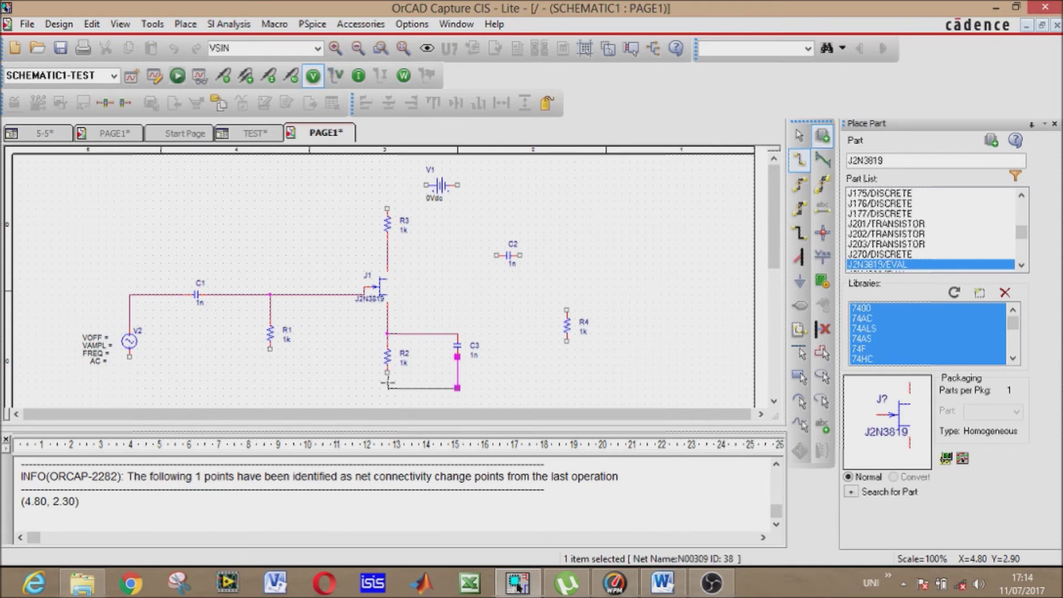
{"action": "left_click", "coordinate": [388, 373]}
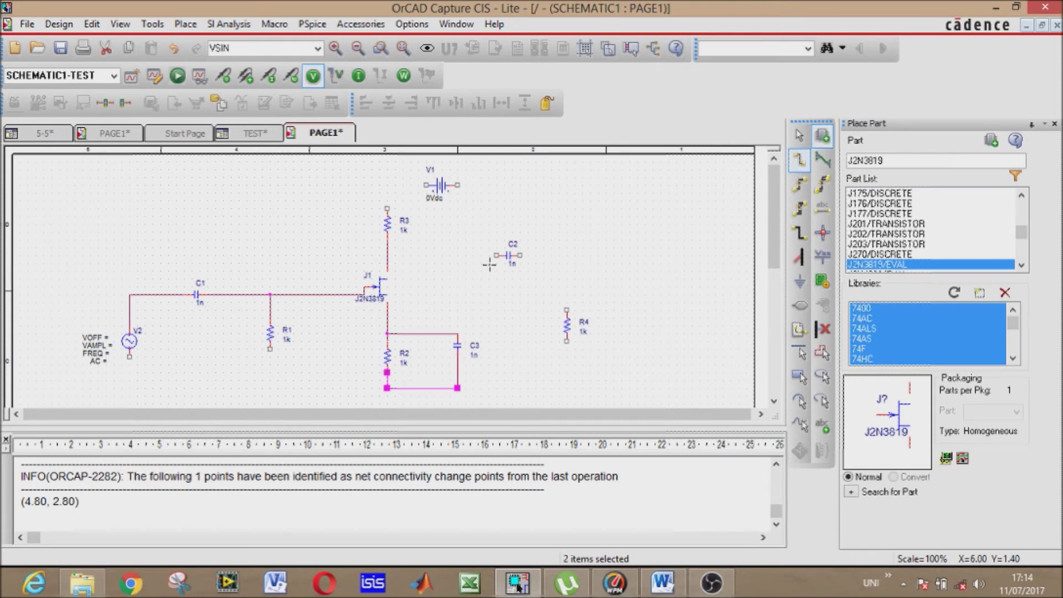
{"action": "left_click_drag", "start_coordinate": [495, 255], "coordinate": [387, 256]}
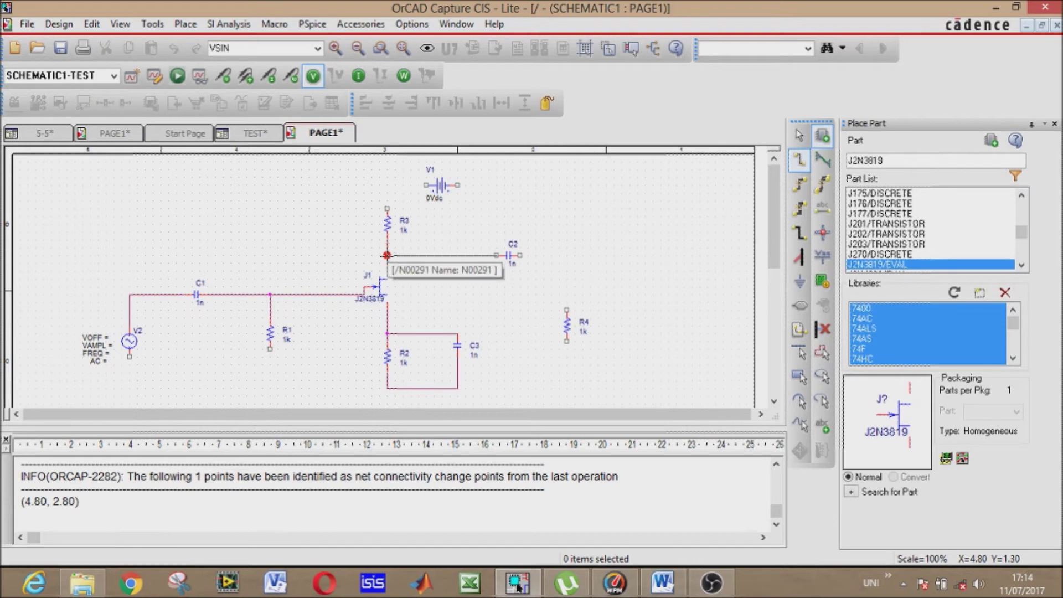
- Delete the wire segment between J1's source and R2
{"action": "key", "text": "Escape"}
{"action": "left_click", "coordinate": [437, 299]}
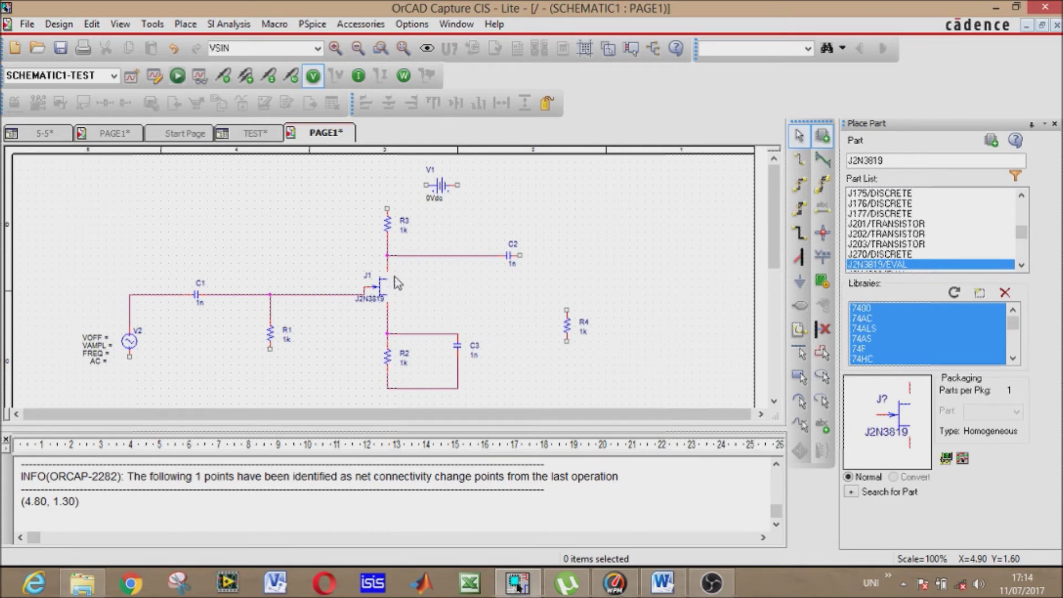
{"action": "left_click", "coordinate": [387, 315]}
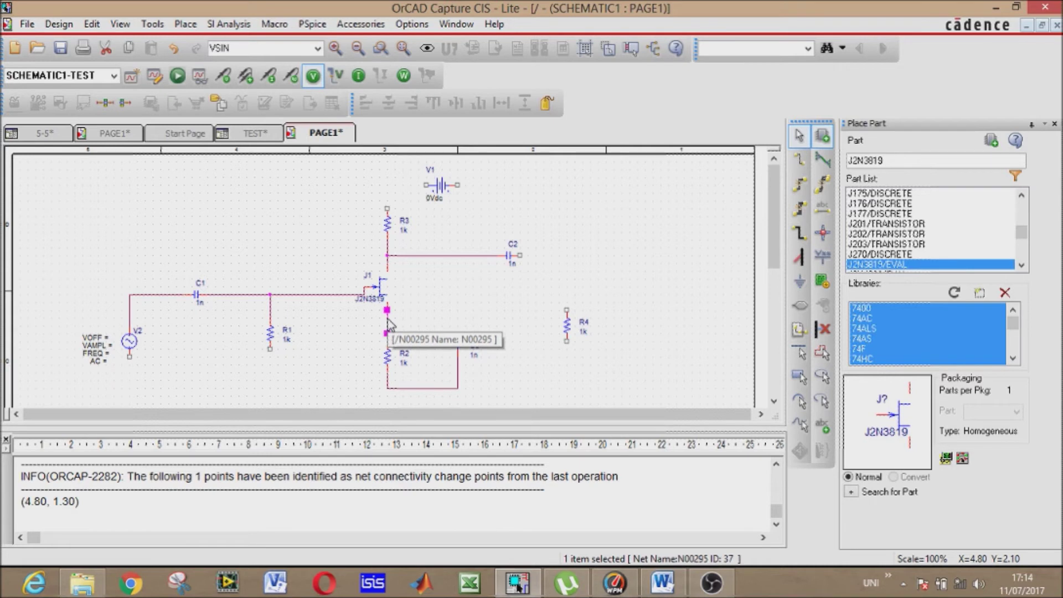
{"action": "key", "text": "Delete"}
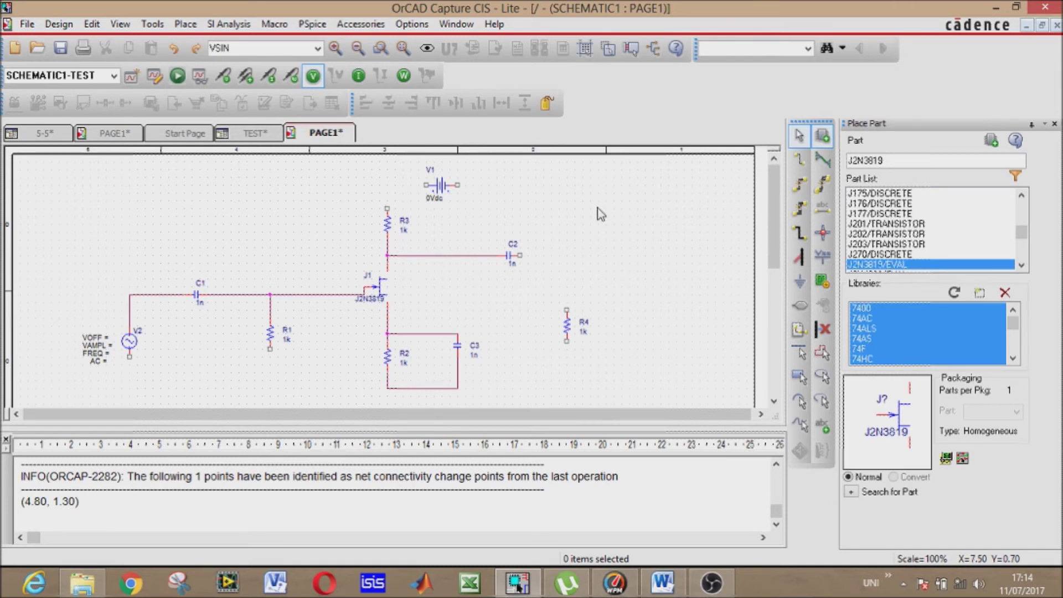
- Wire R3's top pin to V1 and run C2 down to R4's top pin
{"action": "left_click", "coordinate": [800, 162]}
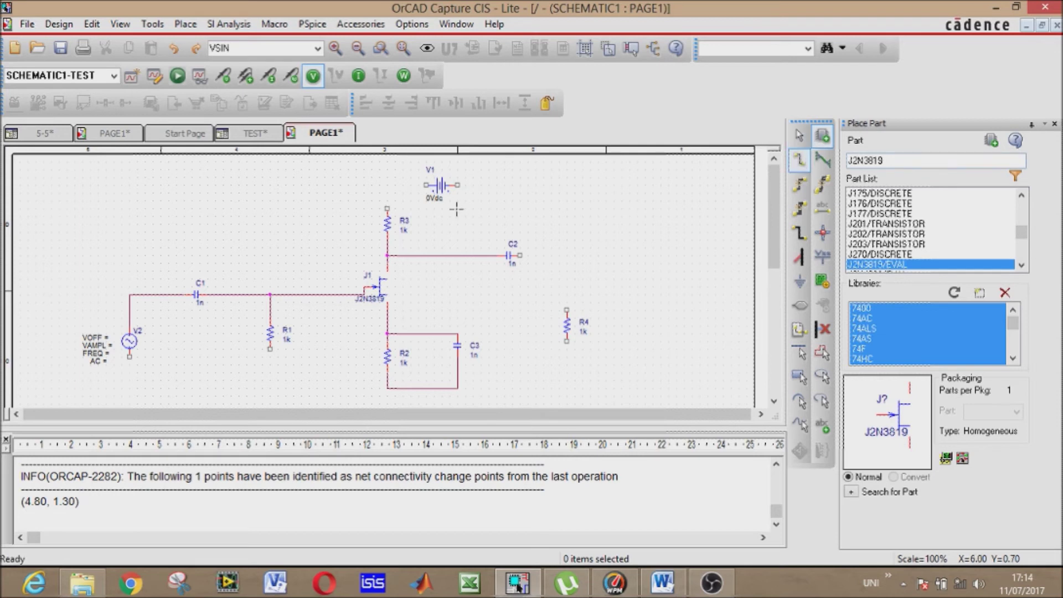
{"action": "left_click", "coordinate": [387, 209]}
{"action": "left_click", "coordinate": [426, 185]}
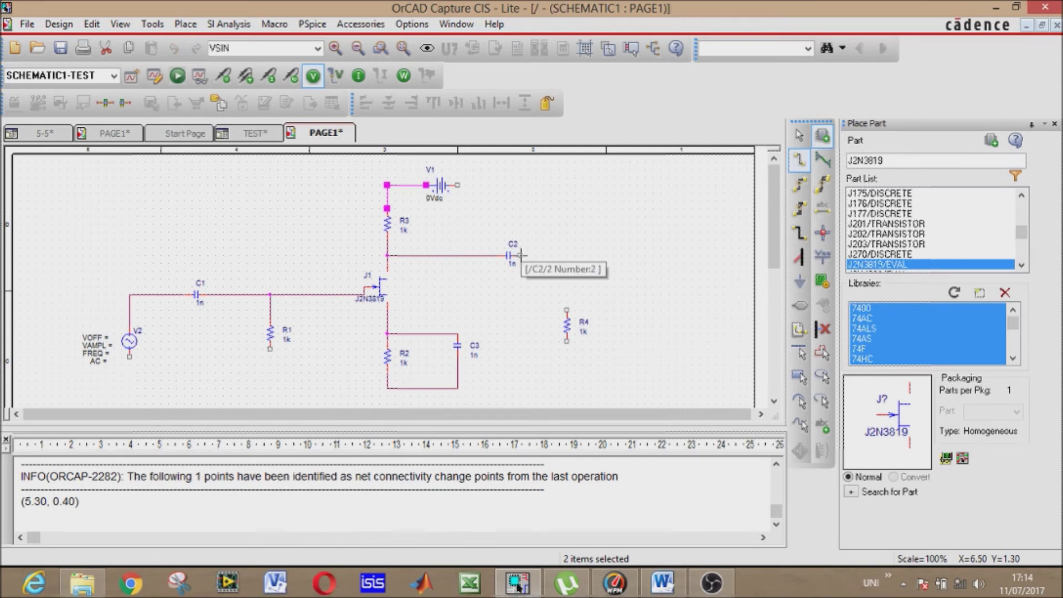
{"action": "mouse_move", "coordinate": [521, 255]}
{"action": "left_mouse_down"}
{"action": "mouse_move", "coordinate": [567, 266]}
{"action": "mouse_move", "coordinate": [568, 307]}
{"action": "left_mouse_up"}
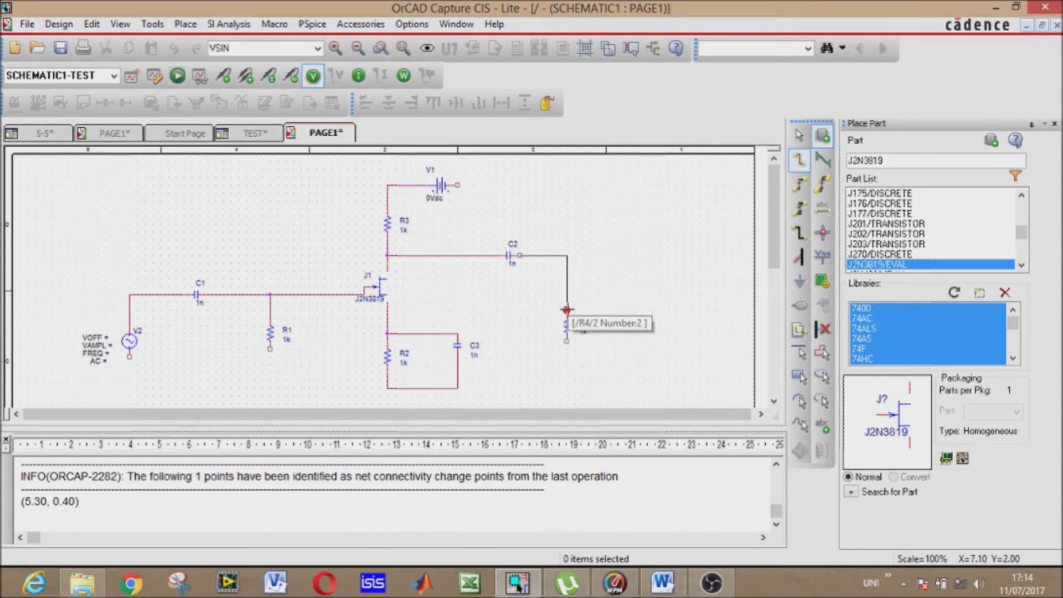
{"action": "left_click", "coordinate": [568, 309]}
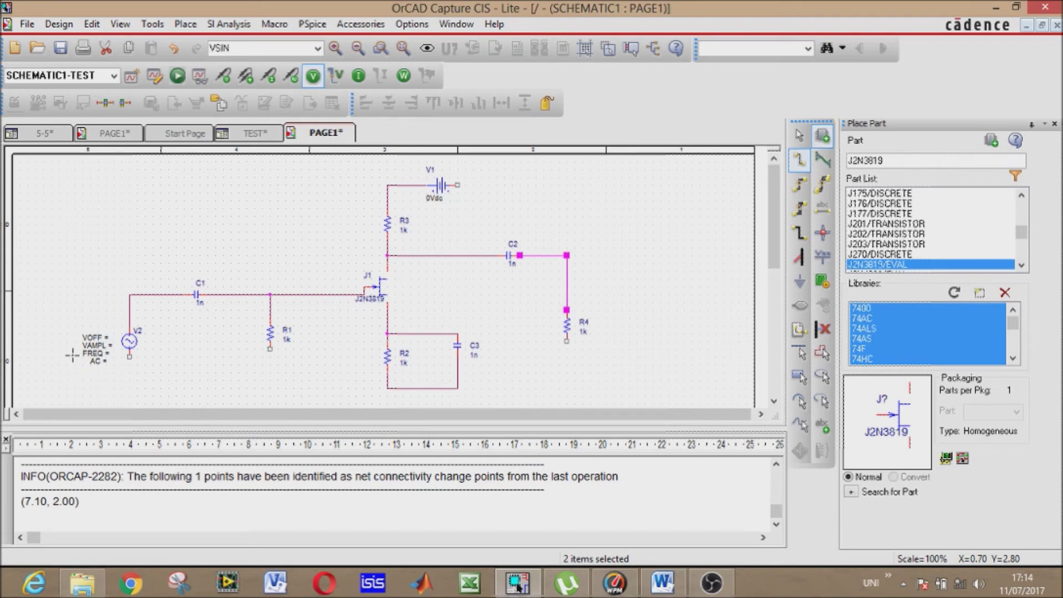
- Run a common bottom wire from V2's negative pin to R2/C3, tying in R1 and R4
{"action": "left_click", "coordinate": [129, 357]}
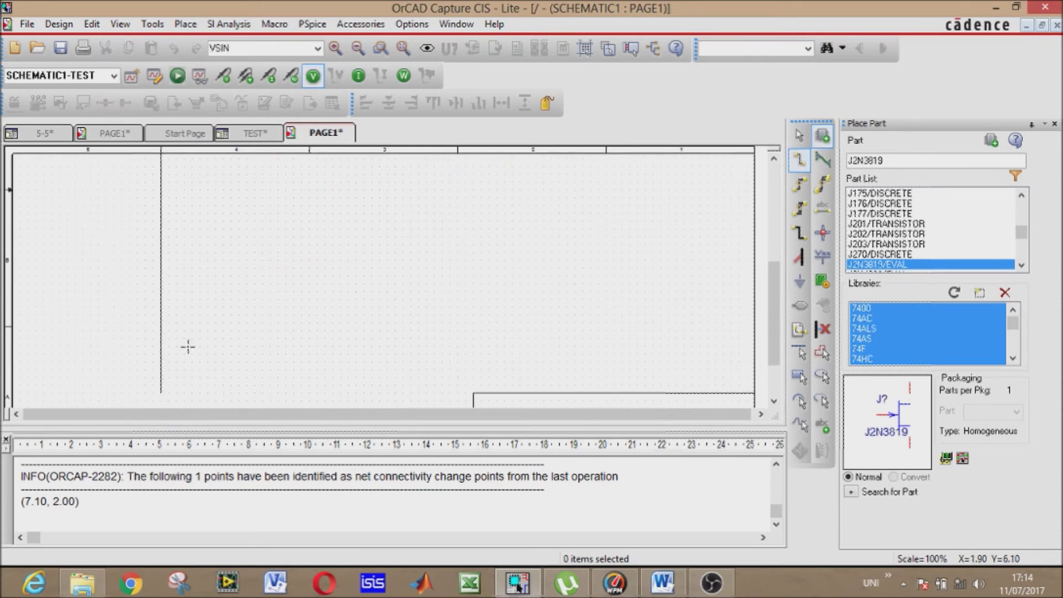
{"action": "scroll", "coordinate": [185, 347], "scroll_direction": "up", "scroll_amount": 5}
{"action": "key", "text": "Escape"}
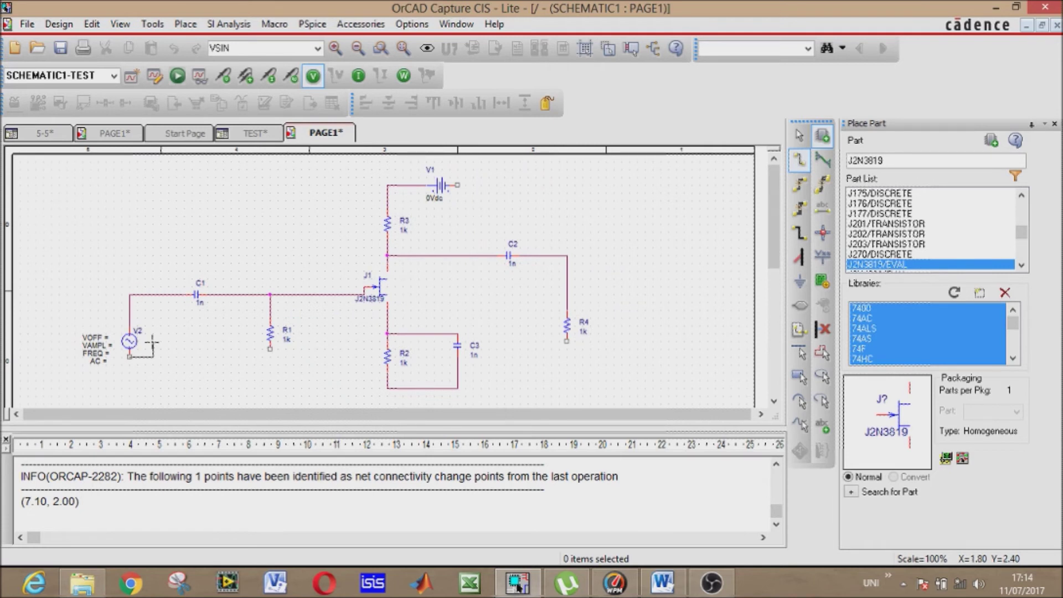
{"action": "left_click", "coordinate": [129, 357]}
{"action": "left_click", "coordinate": [129, 388]}
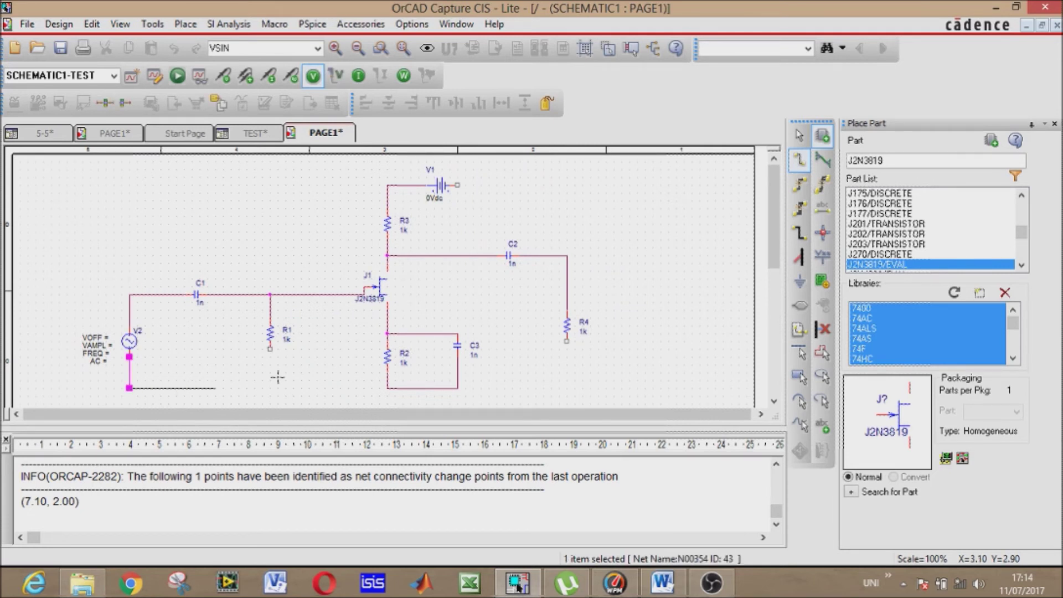
{"action": "left_click", "coordinate": [387, 387]}
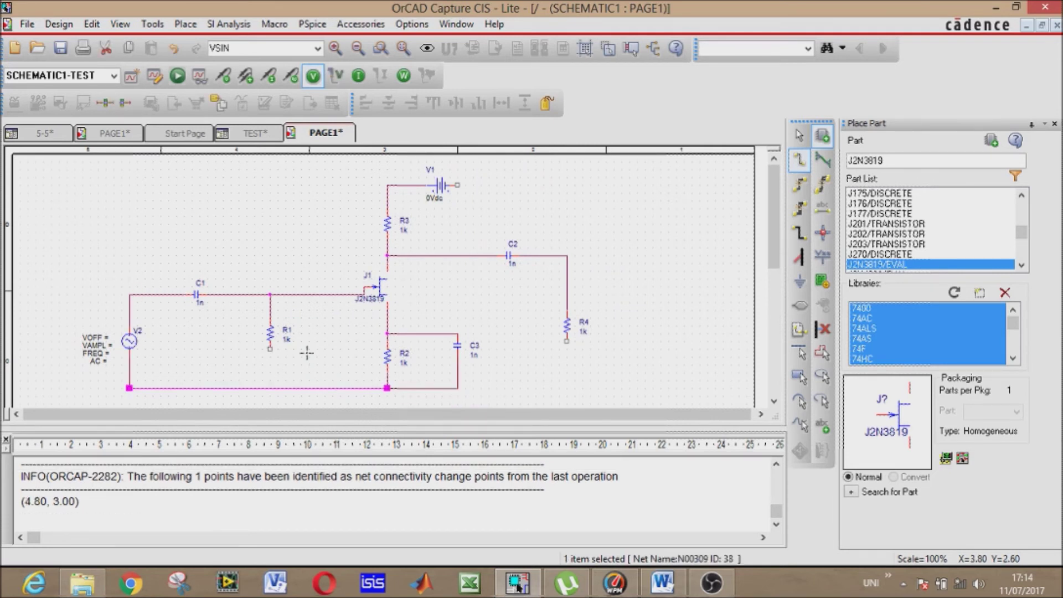
{"action": "left_click", "coordinate": [270, 349]}
{"action": "left_click", "coordinate": [269, 388]}
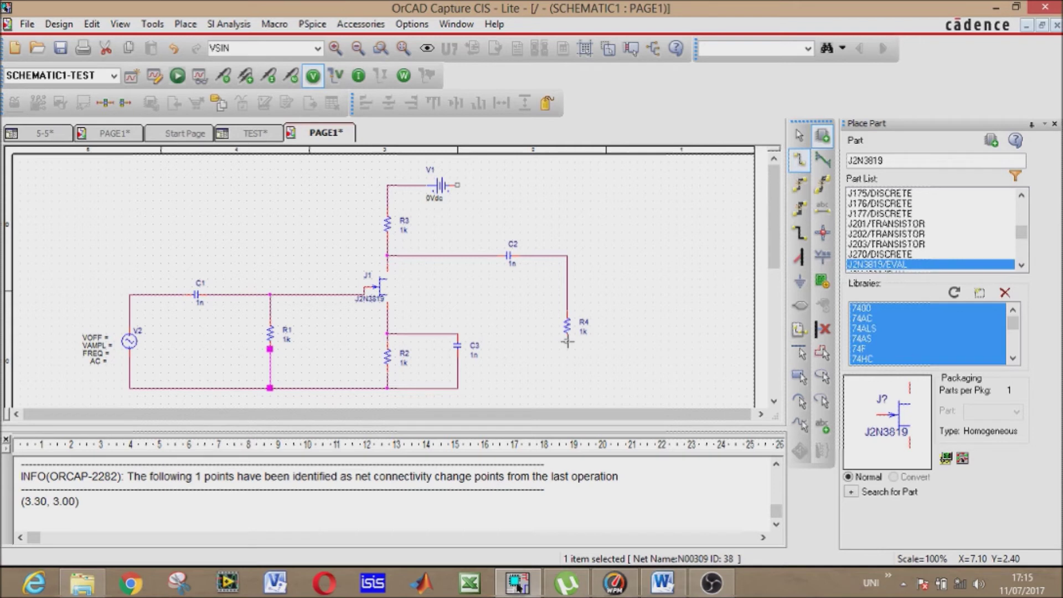
{"action": "left_click", "coordinate": [567, 342]}
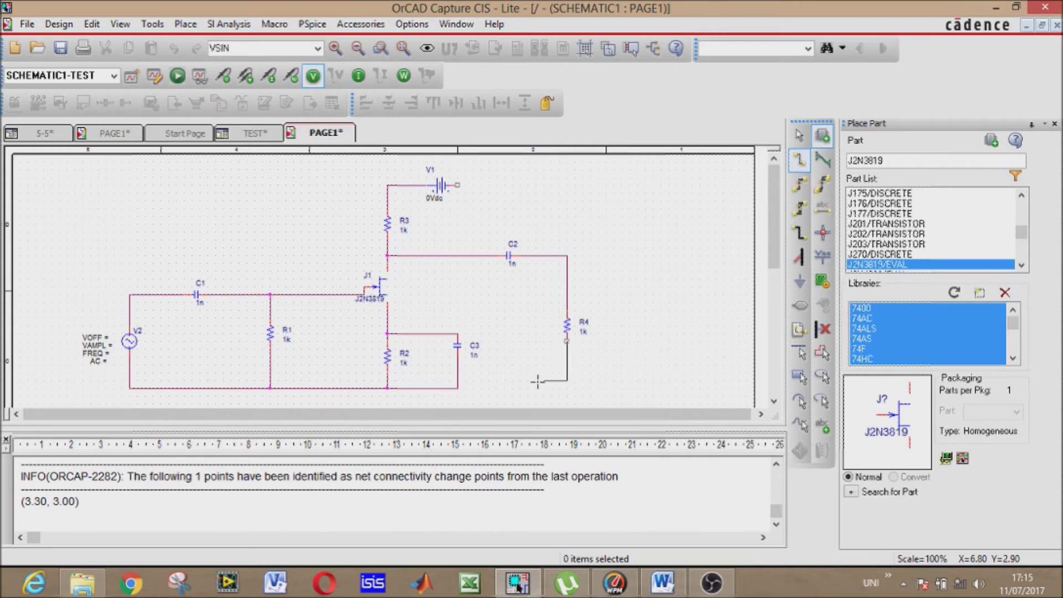
{"action": "left_click", "coordinate": [457, 388]}
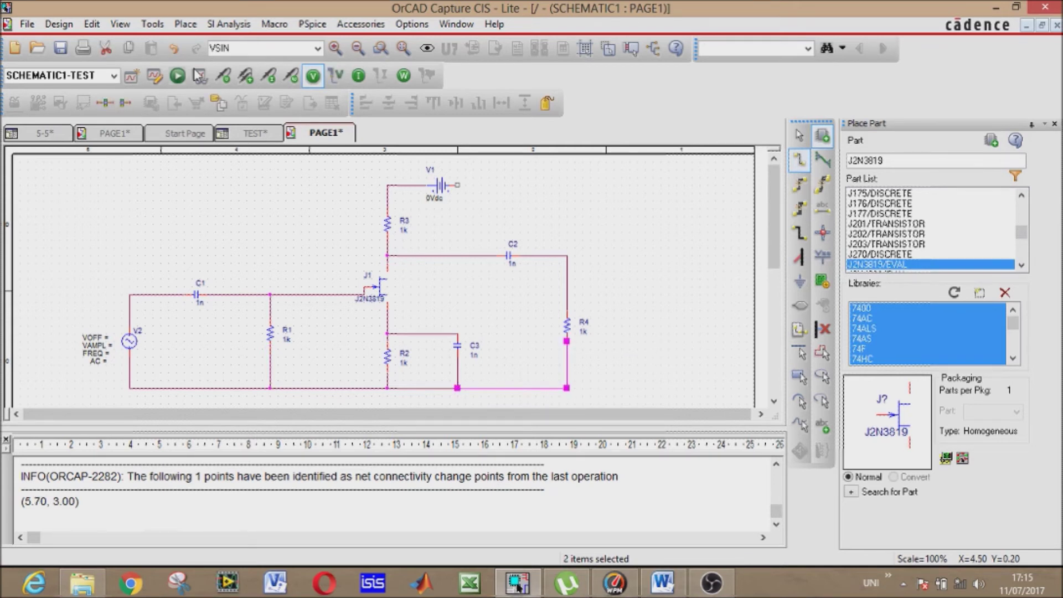
{"action": "left_click", "coordinate": [185, 23]}
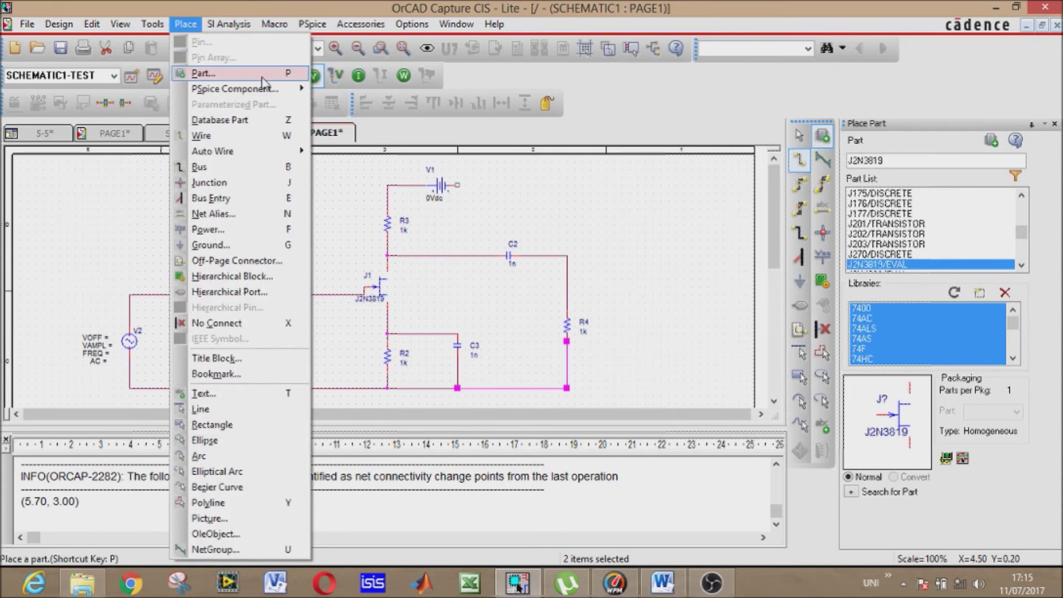
- Place rotated 0 ground symbols on V1's right pin and under the bottom wire, wiring the lower one in
{"action": "left_click", "coordinate": [487, 87]}
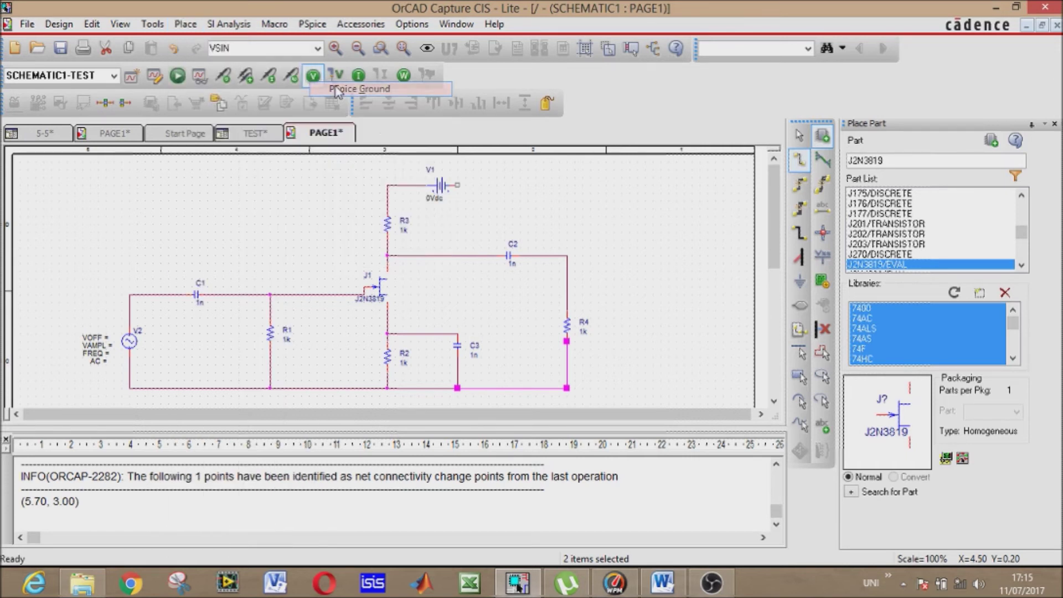
{"action": "key", "text": "r"}
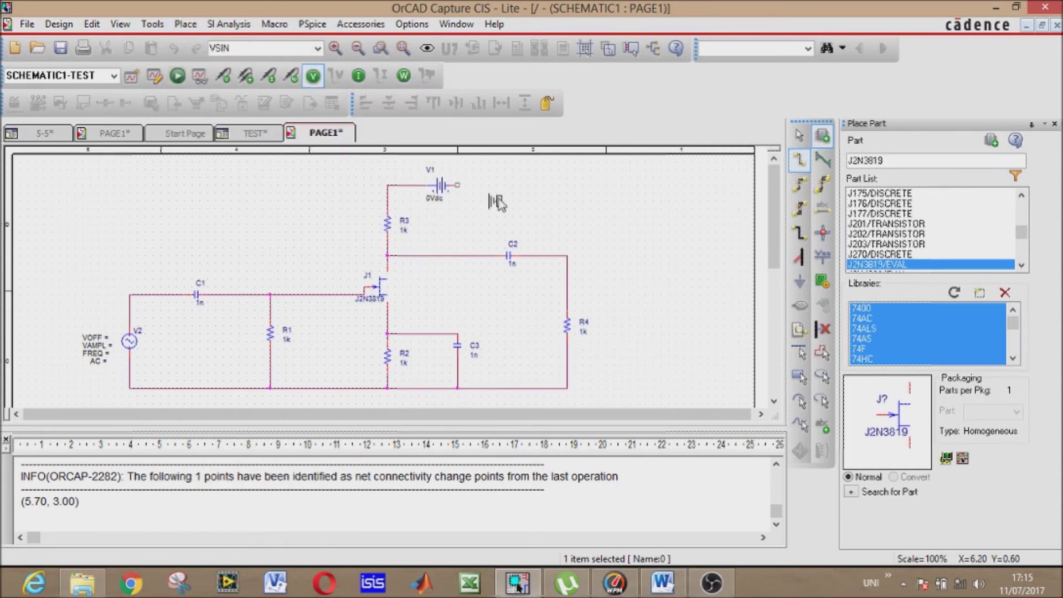
{"action": "left_click", "coordinate": [469, 186]}
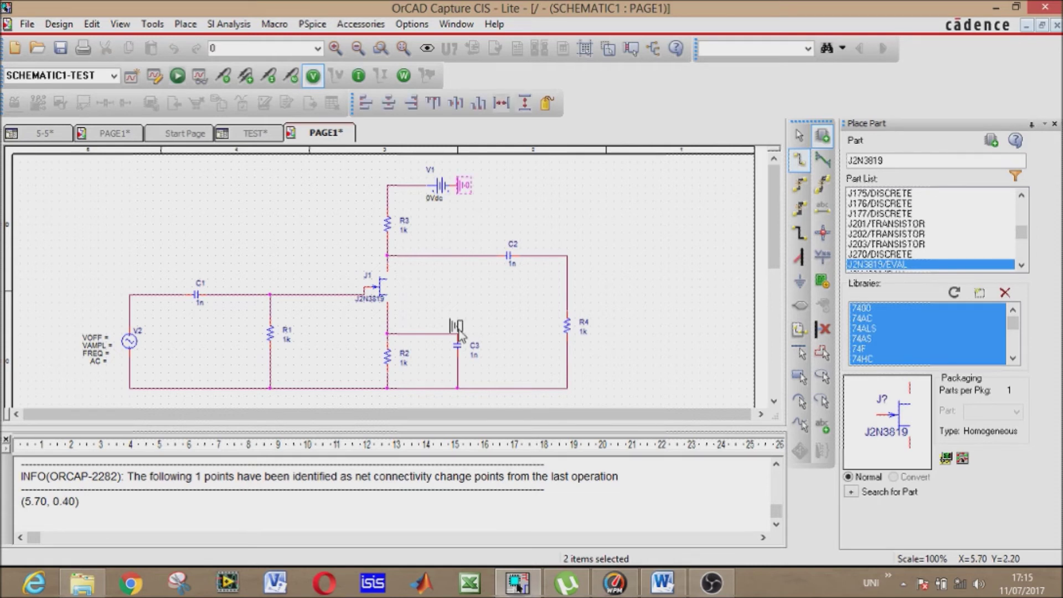
{"action": "key", "text": "r"}
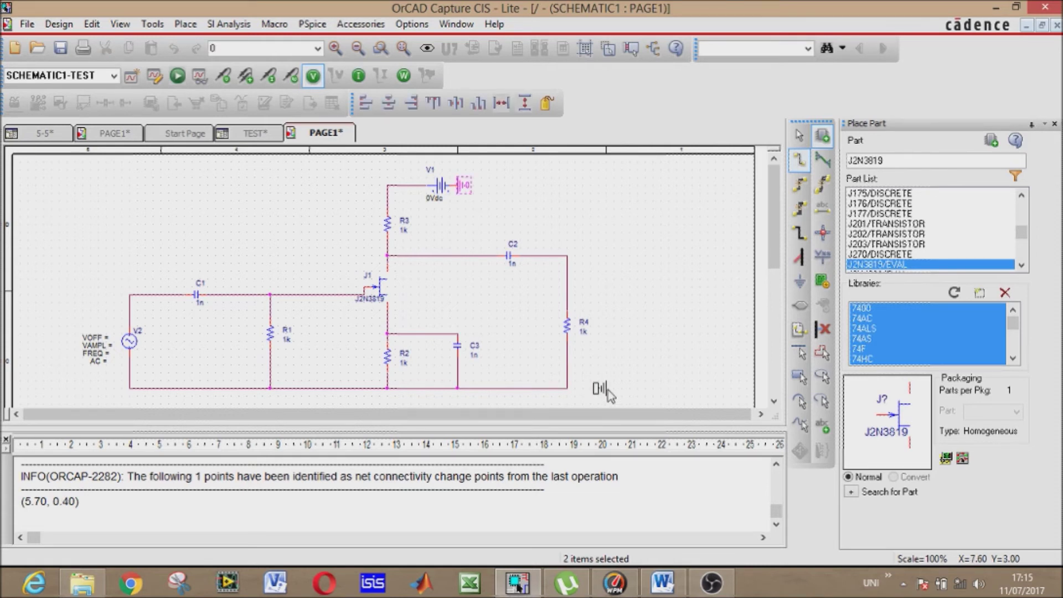
{"action": "left_click", "coordinate": [551, 395]}
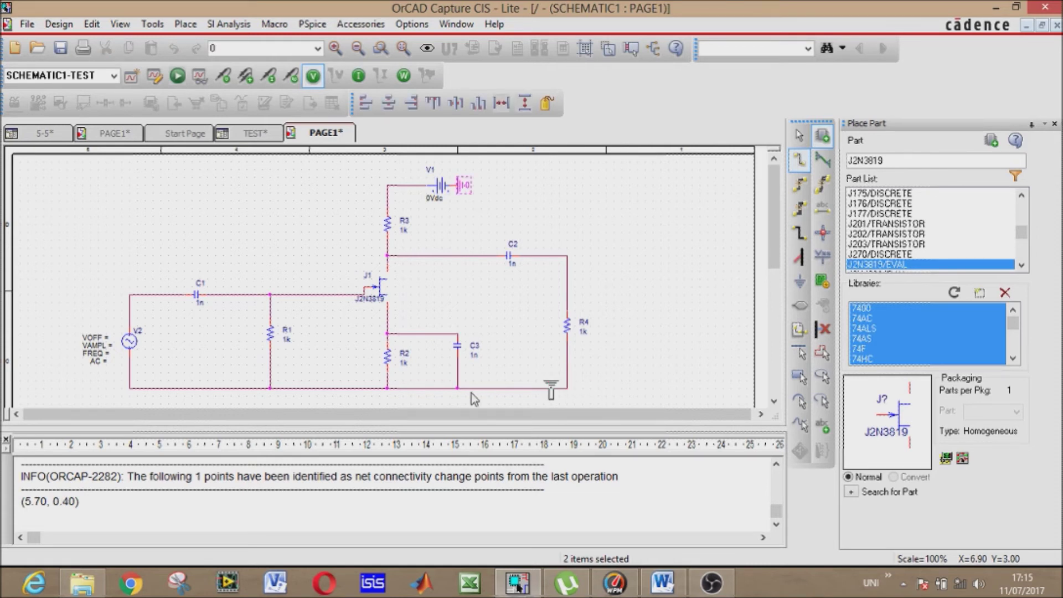
{"action": "left_click", "coordinate": [374, 404]}
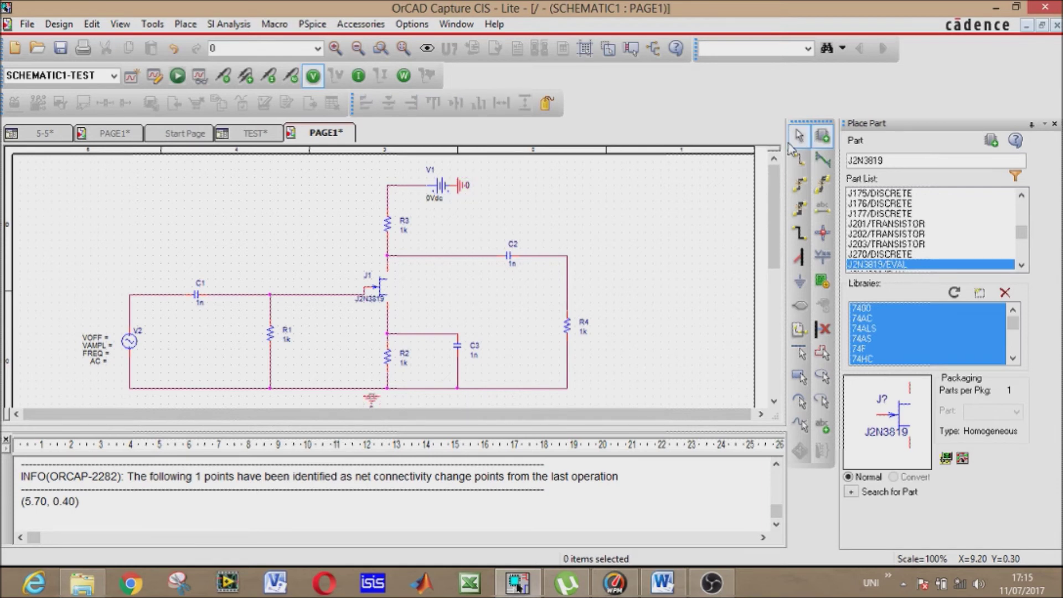
{"action": "left_click", "coordinate": [801, 163]}
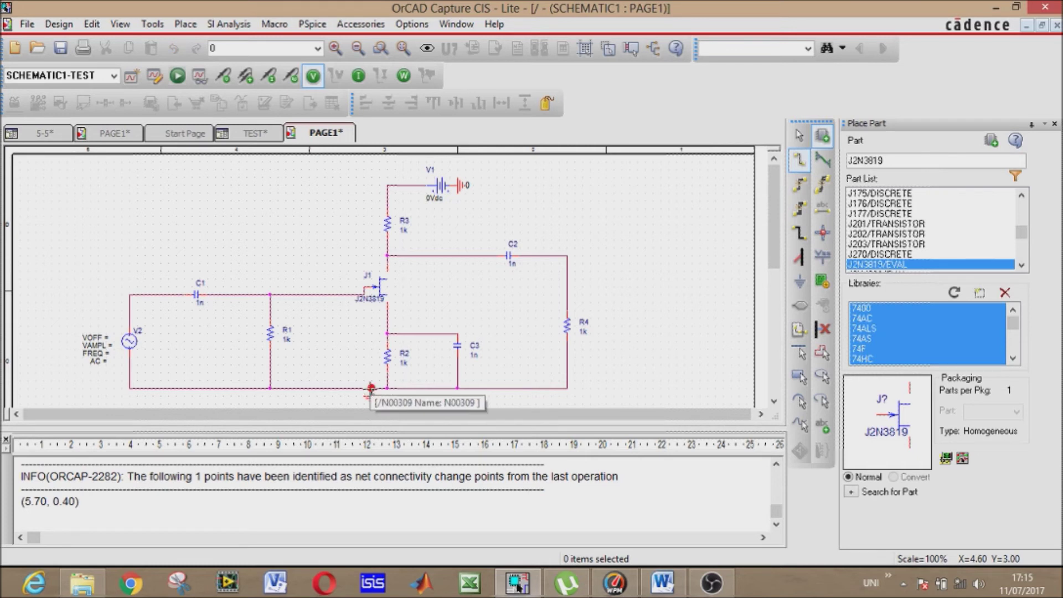
{"action": "left_click", "coordinate": [371, 388]}
{"action": "key", "text": "Escape"}
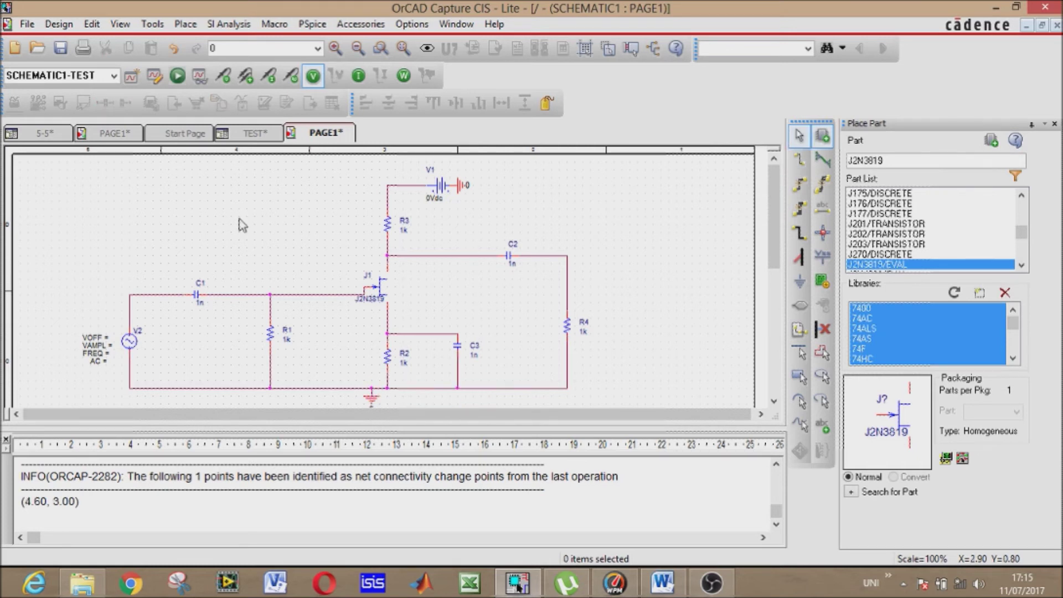
- Set C1's value to 0.15uF and R1's value to 10meg
{"action": "double_click", "coordinate": [198, 305]}
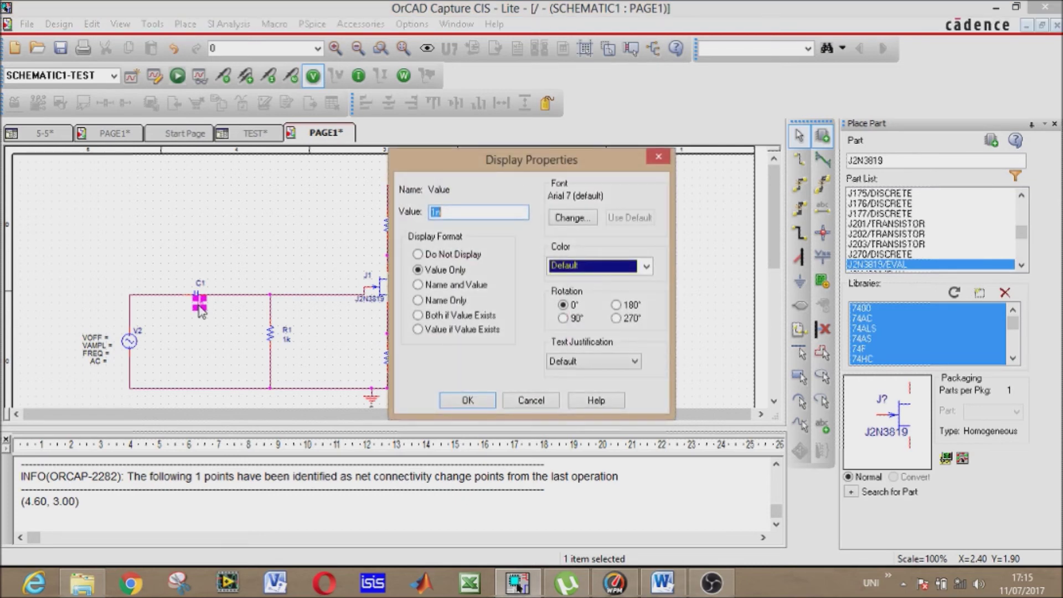
{"action": "type", "text": "0.15uF"}
{"action": "key", "text": "Return"}
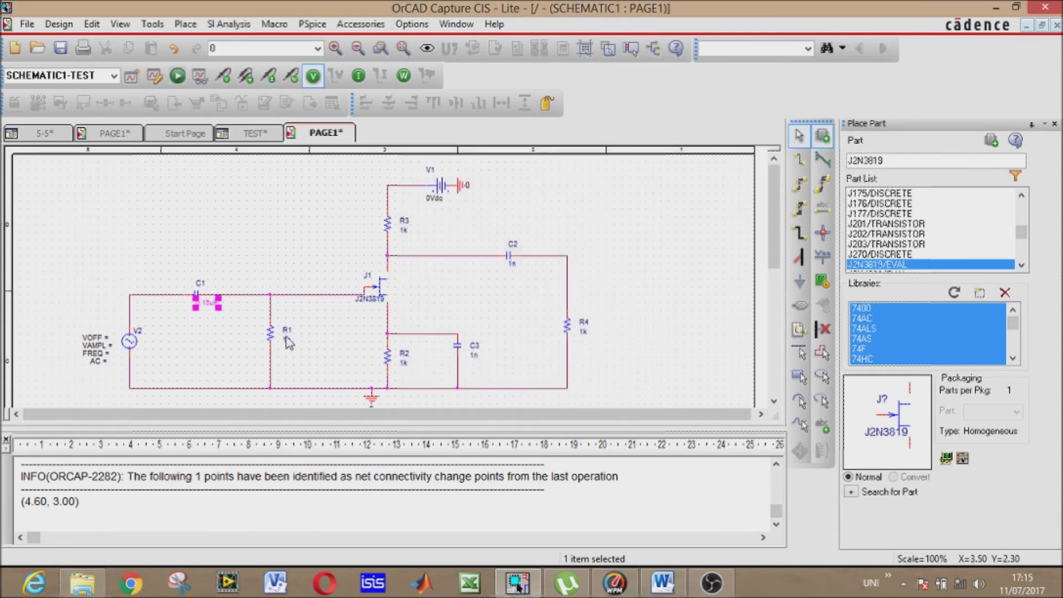
{"action": "double_click", "coordinate": [287, 339]}
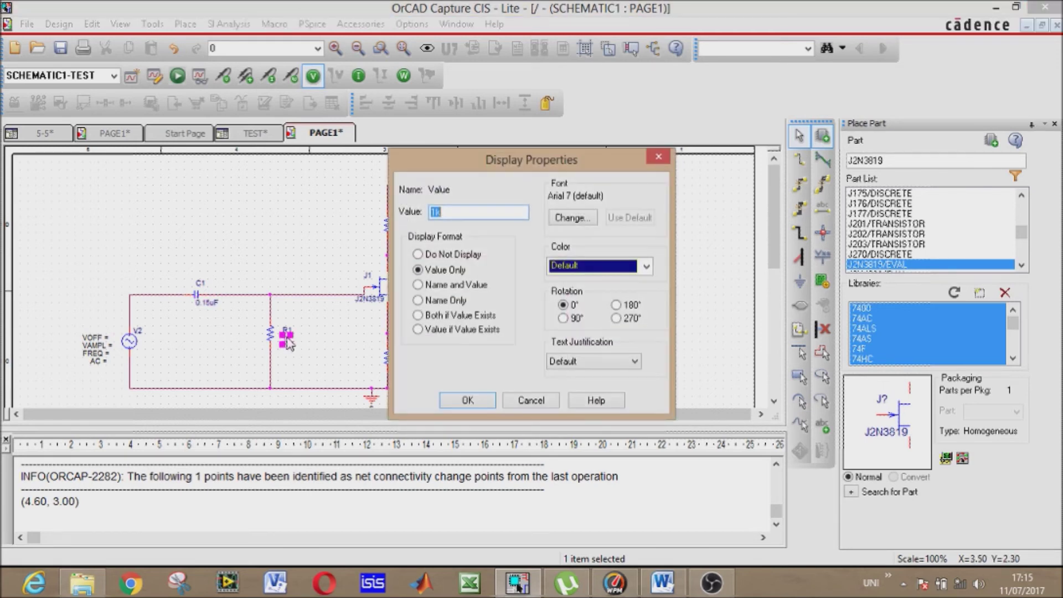
{"action": "type", "text": "1"}
{"action": "left_click", "coordinate": [468, 400]}
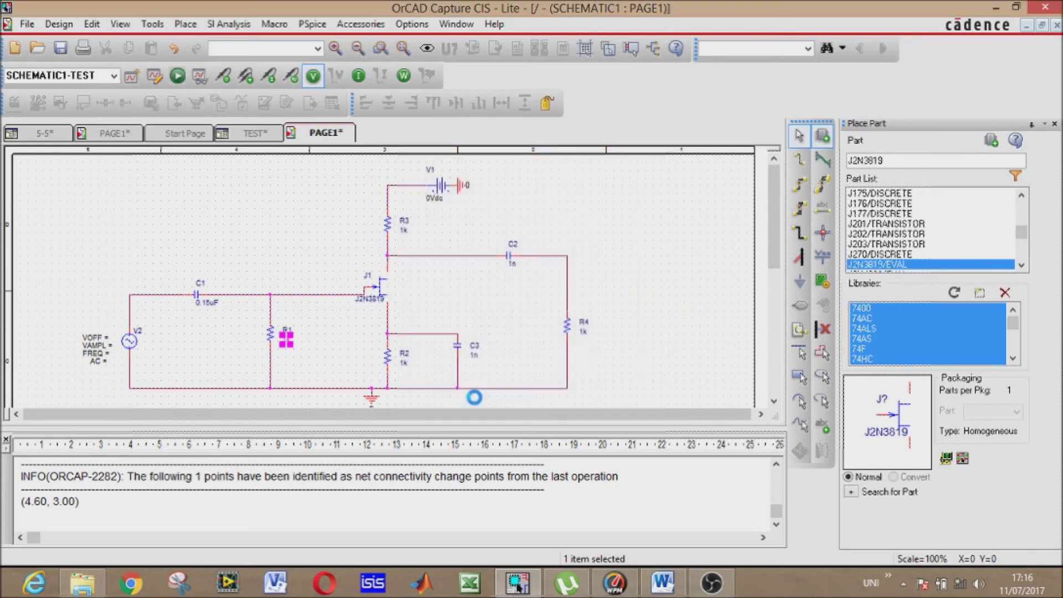
{"action": "left_click", "coordinate": [633, 366]}
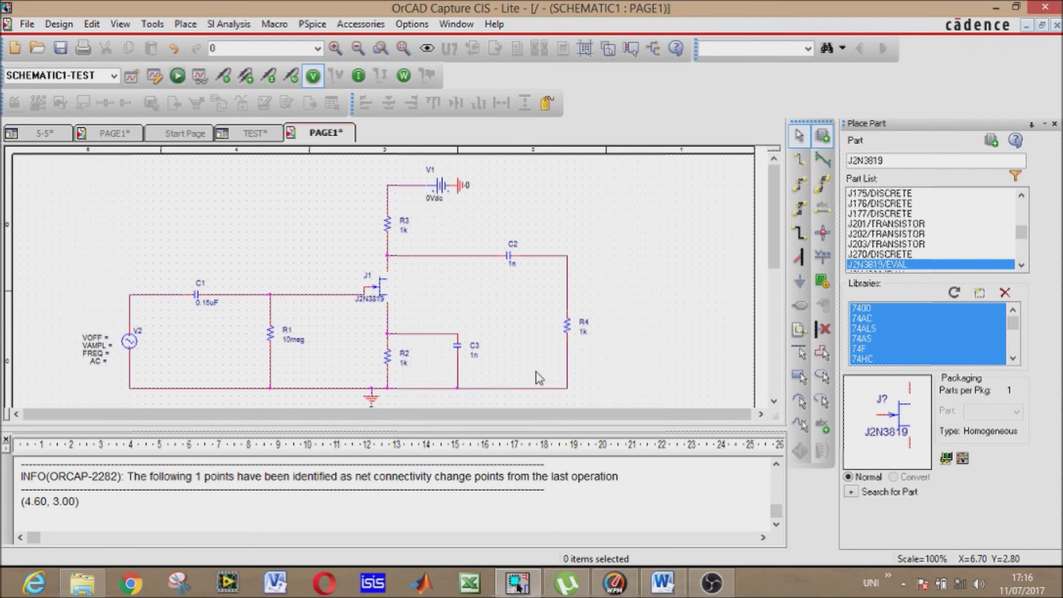
- Change the value labels to R2 = 100, C3 = 2.2uF and R4 = 10k, keeping R3 at 1k
{"action": "double_click", "coordinate": [404, 364]}
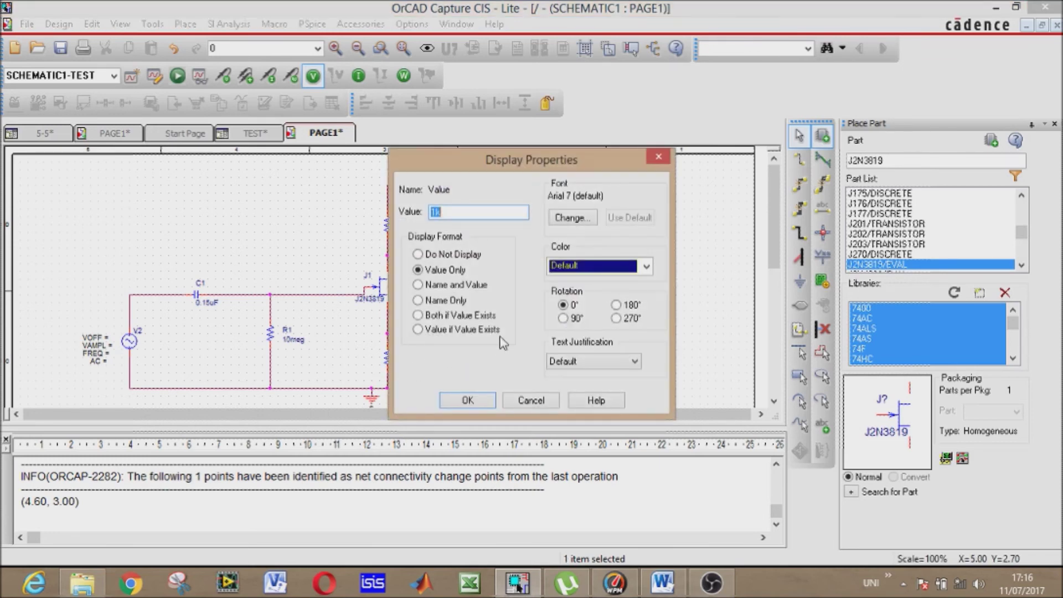
{"action": "key", "text": "Return"}
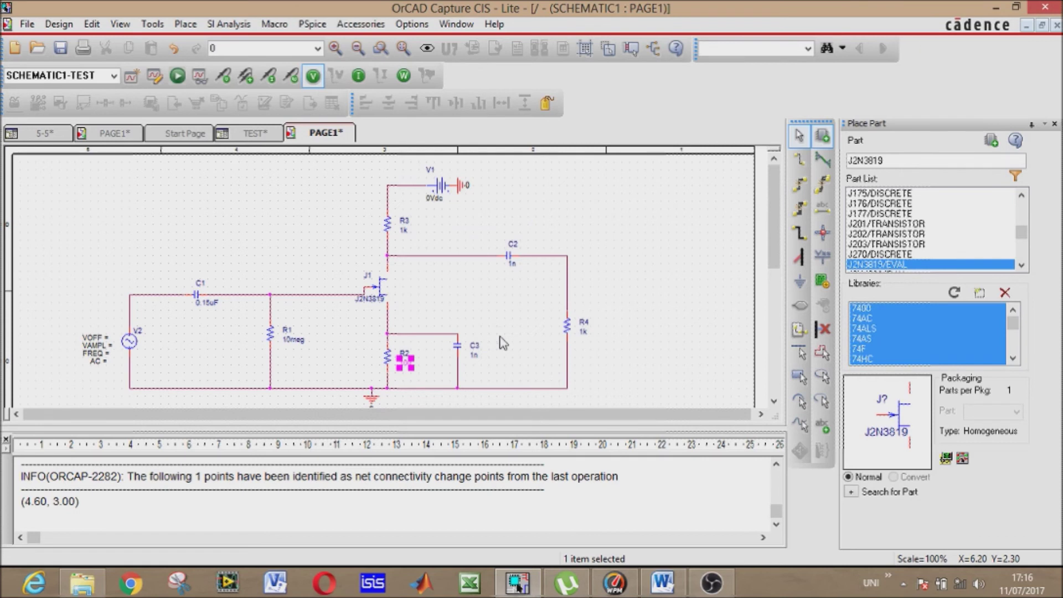
{"action": "double_click", "coordinate": [473, 358]}
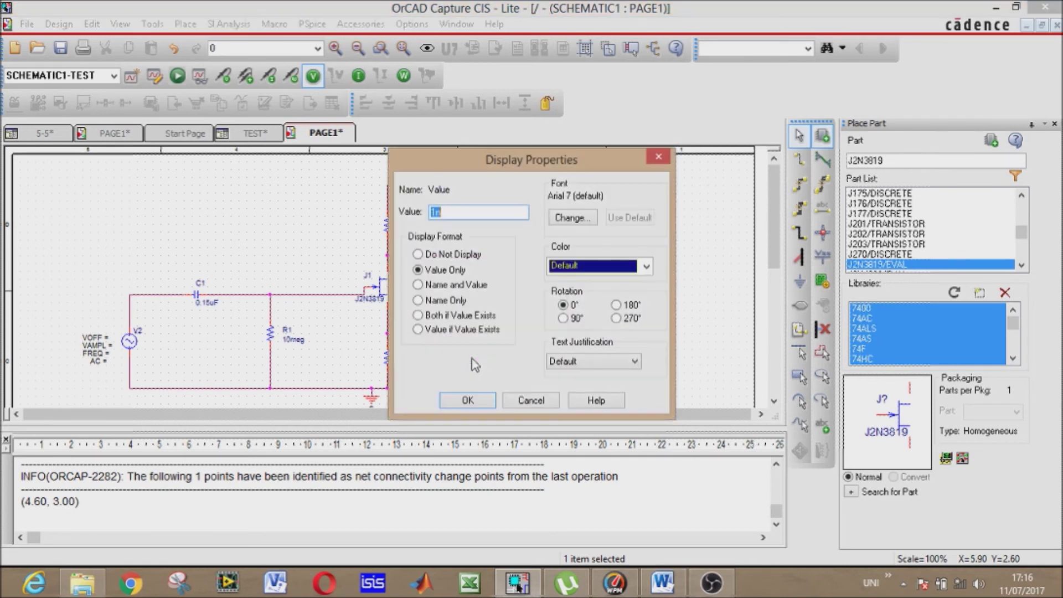
{"action": "type", "text": "2.2uF"}
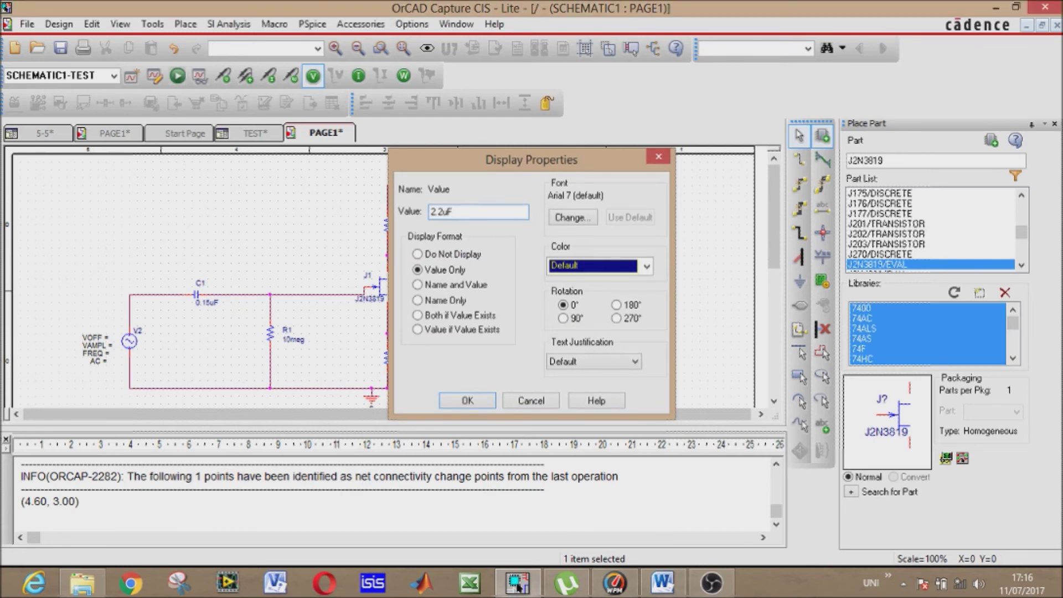
{"action": "key", "text": "Return"}
{"action": "left_click", "coordinate": [651, 298]}
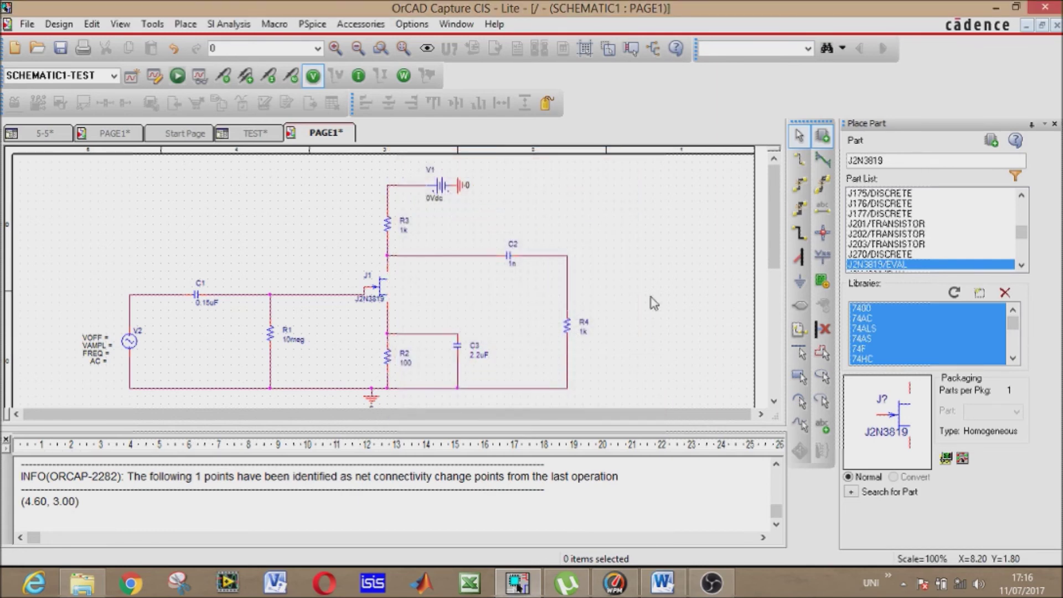
{"action": "double_click", "coordinate": [585, 332]}
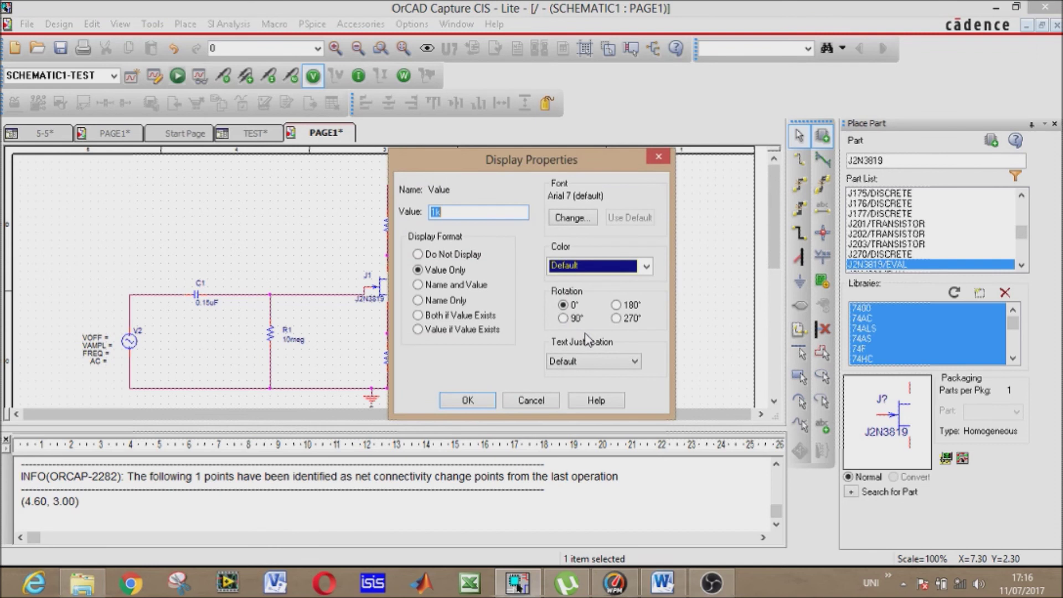
{"action": "type", "text": "1"}
{"action": "key", "text": "Return"}
{"action": "left_click", "coordinate": [623, 284]}
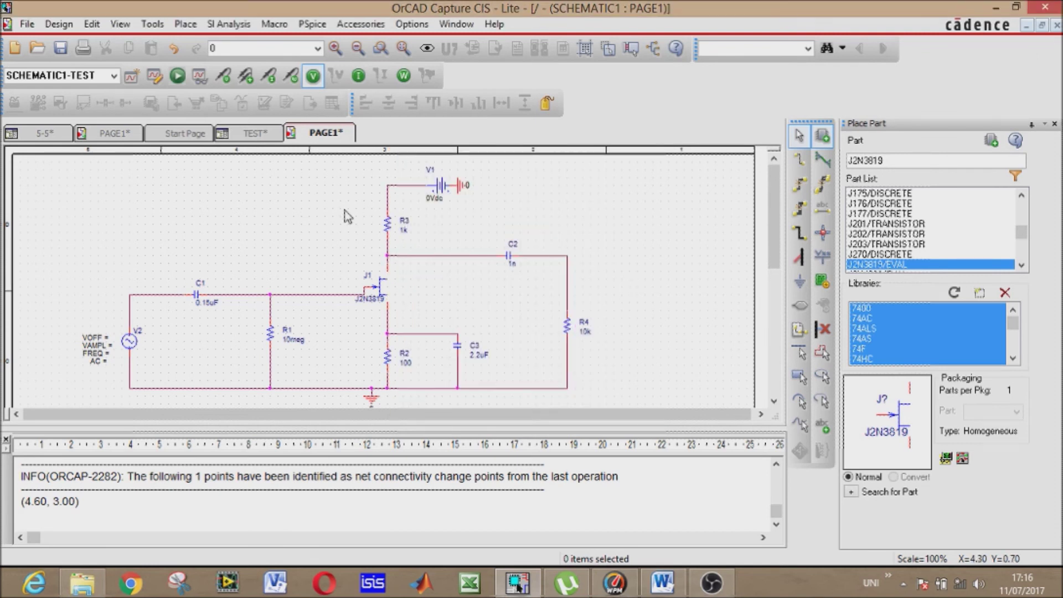
{"action": "double_click", "coordinate": [404, 230]}
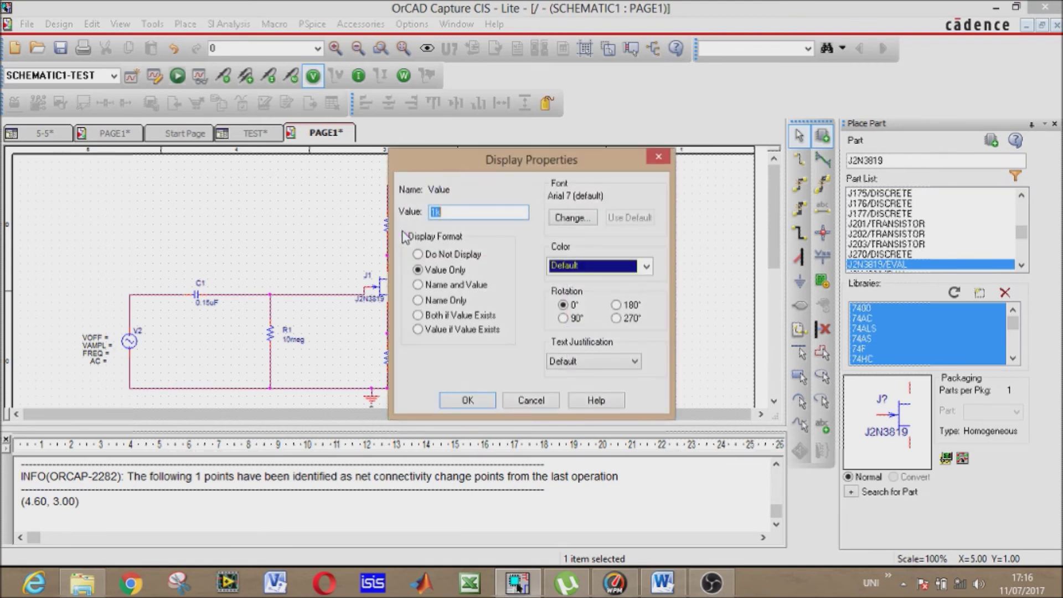
{"action": "left_click", "coordinate": [468, 400]}
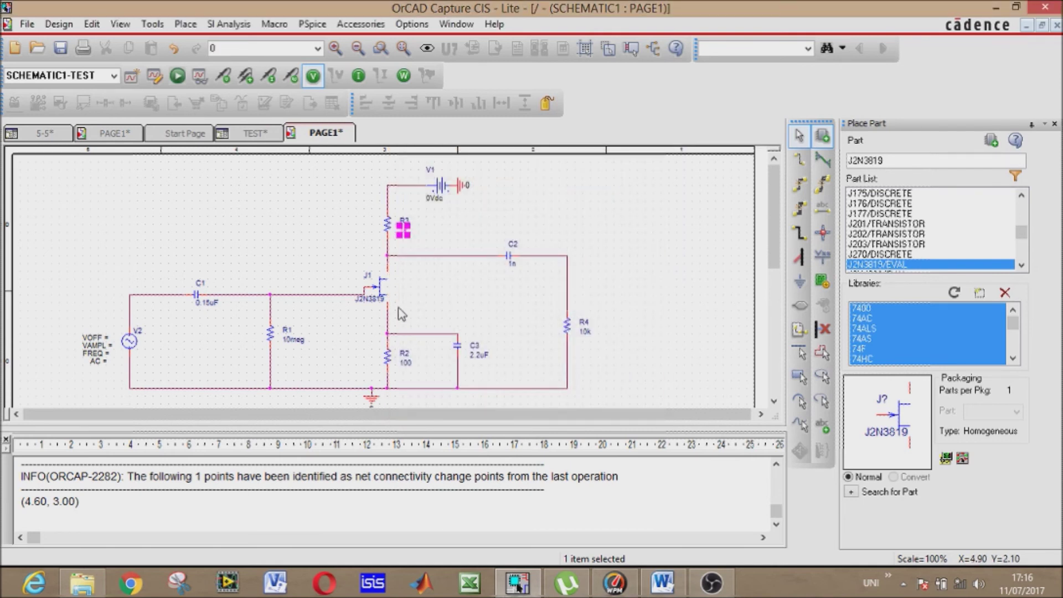
- Set V1's DC supply to 15Vdc
{"action": "double_click", "coordinate": [429, 200]}
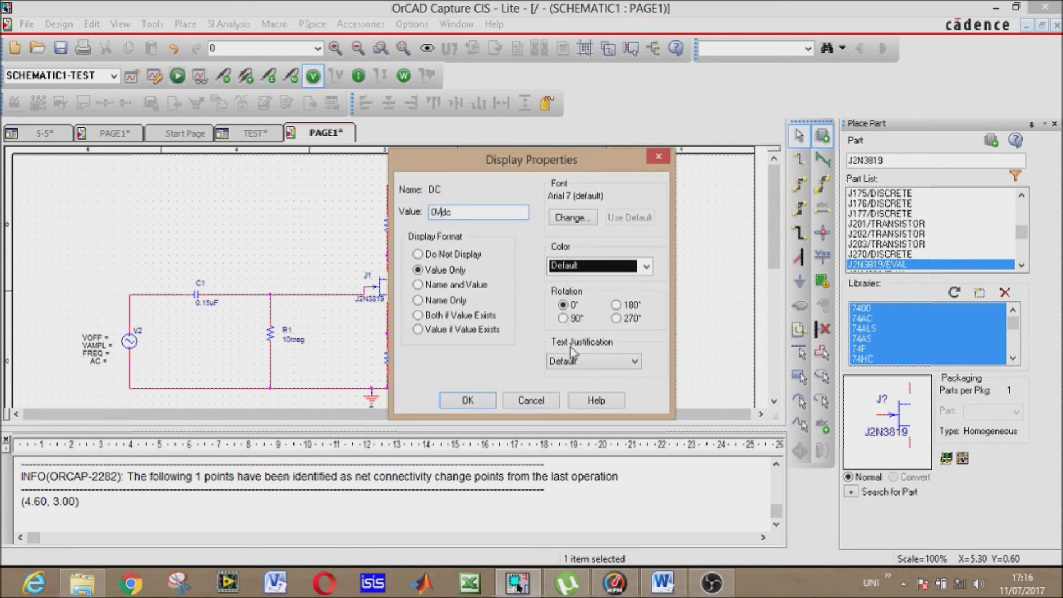
{"action": "key", "text": "Delete"}
{"action": "type", "text": "15"}
{"action": "left_click", "coordinate": [468, 399]}
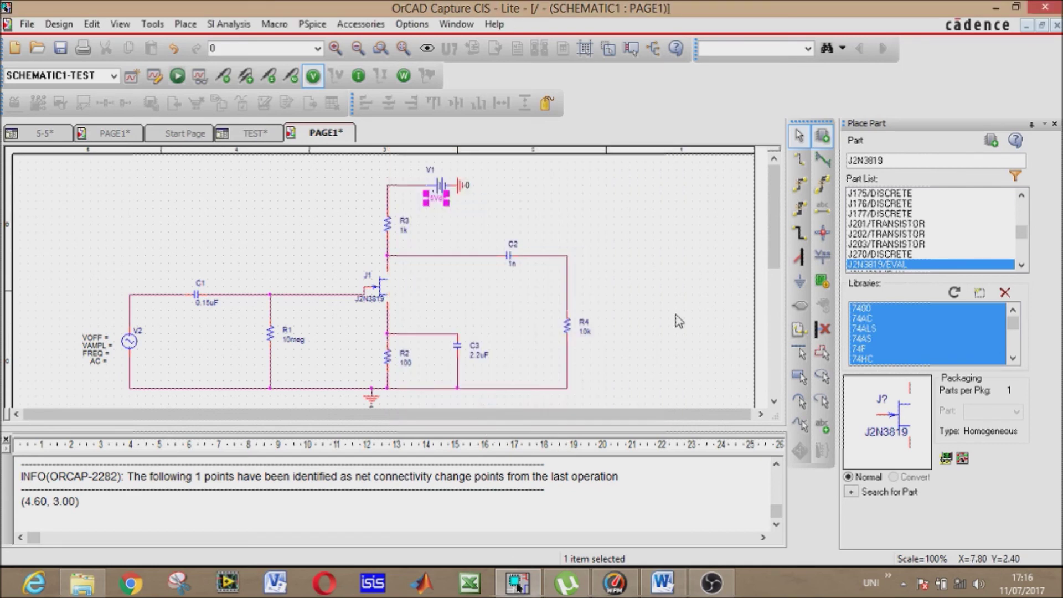
{"action": "left_click", "coordinate": [678, 275]}
- Set V2's sine parameters to VOFF 0, VAMPL 10mV and FREQ 100Hz
{"action": "left_click", "coordinate": [95, 341]}
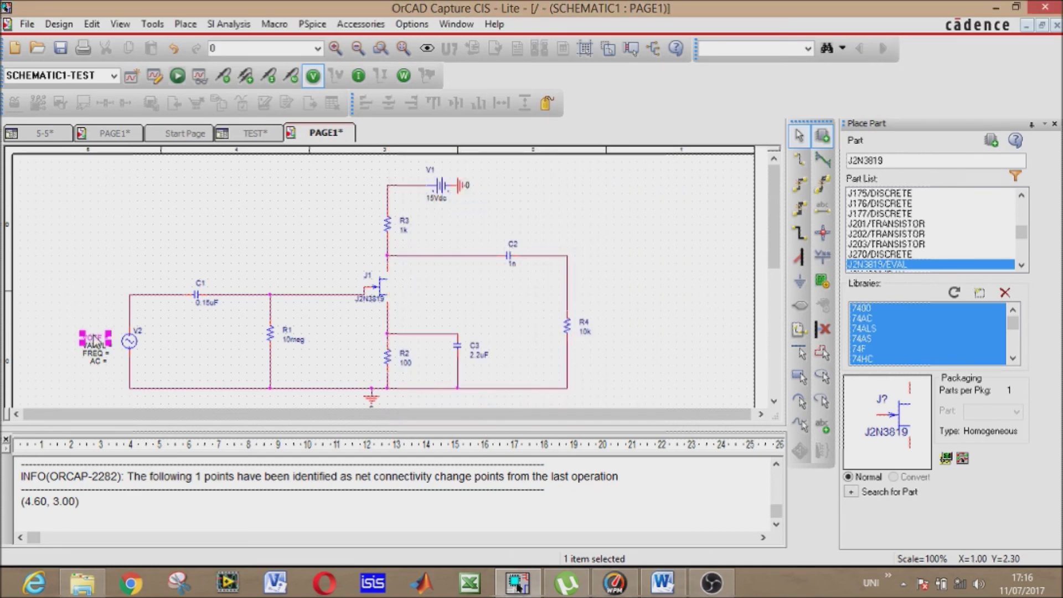
{"action": "double_click", "coordinate": [94, 341]}
{"action": "type", "text": "0"}
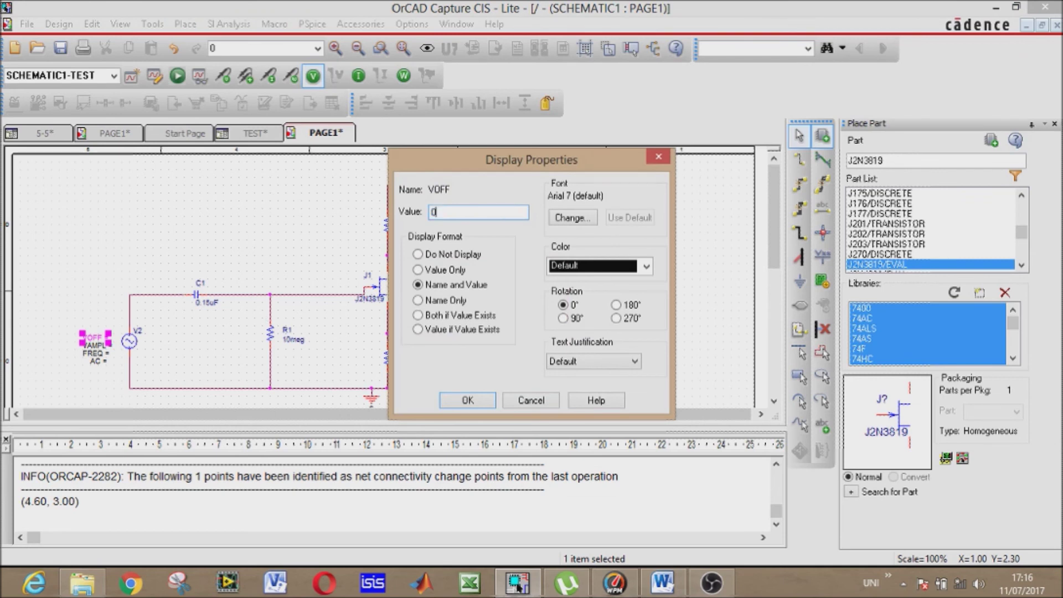
{"action": "key", "text": "Return"}
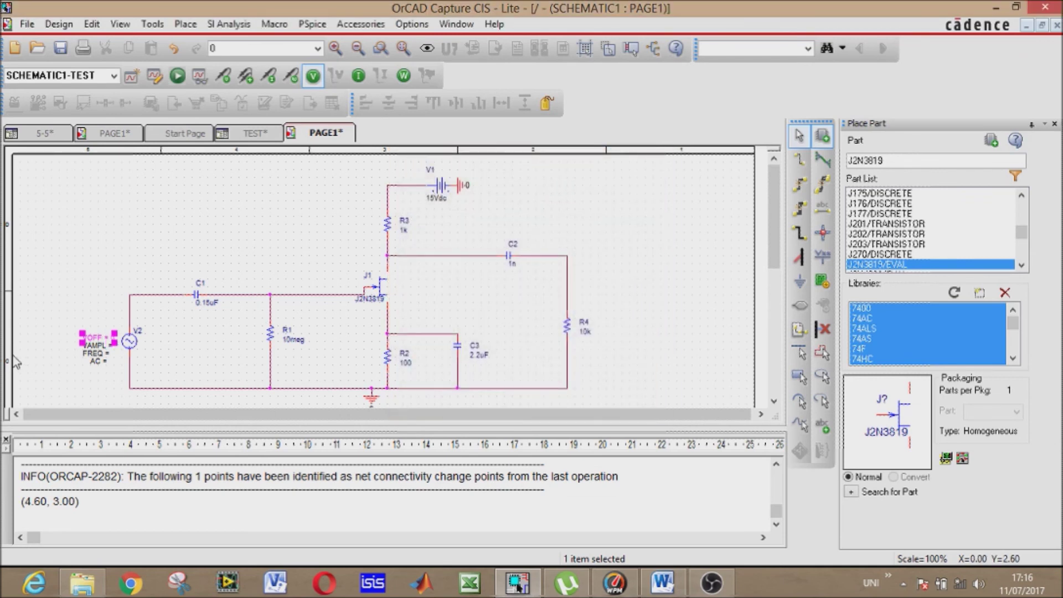
{"action": "double_click", "coordinate": [95, 348]}
{"action": "type", "text": "10mV"}
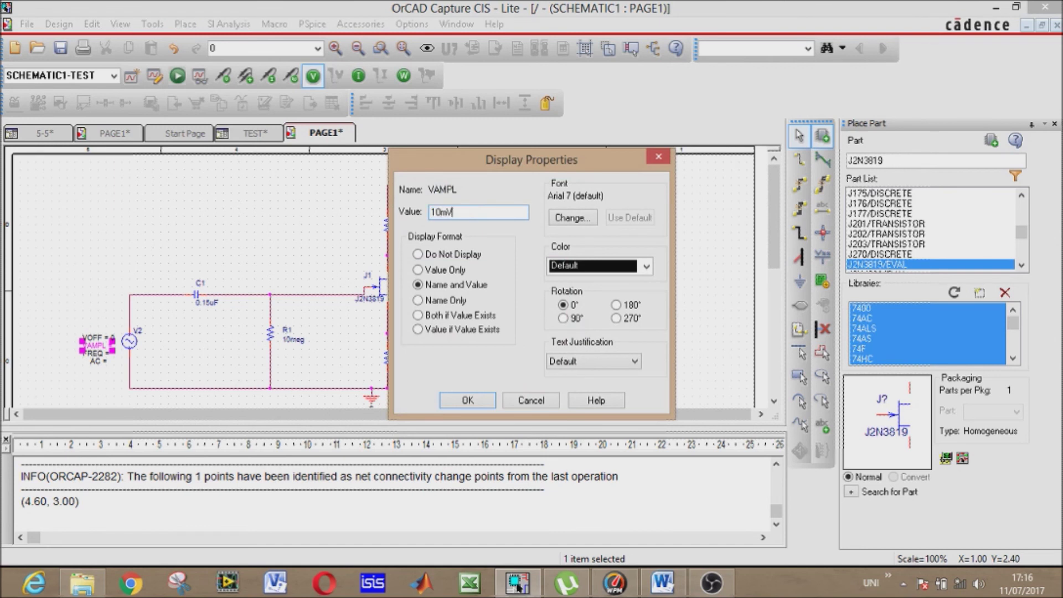
{"action": "key", "text": "Return"}
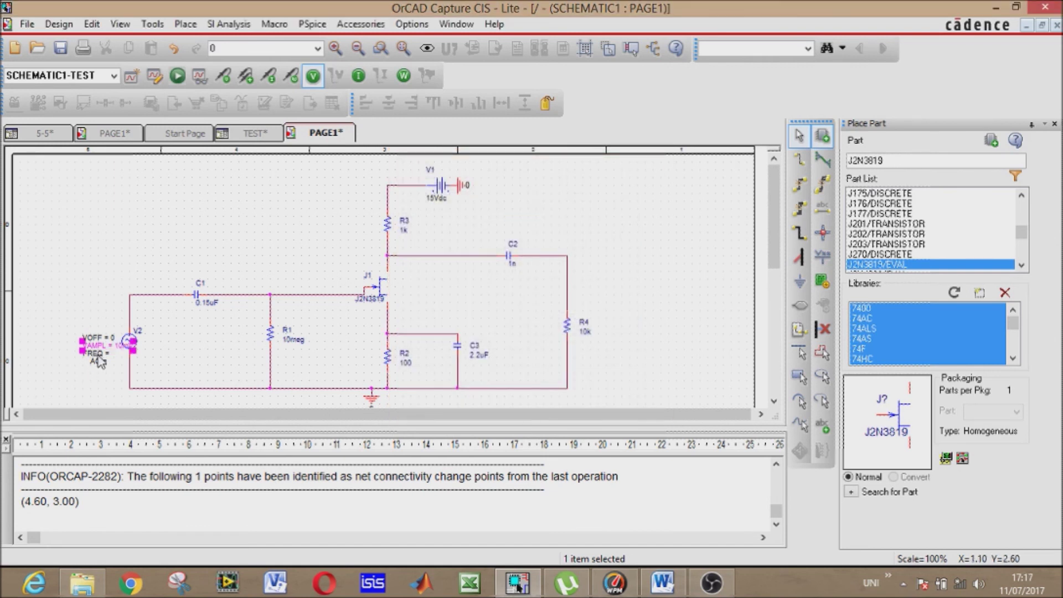
{"action": "double_click", "coordinate": [98, 357]}
{"action": "type", "text": "100Hz"}
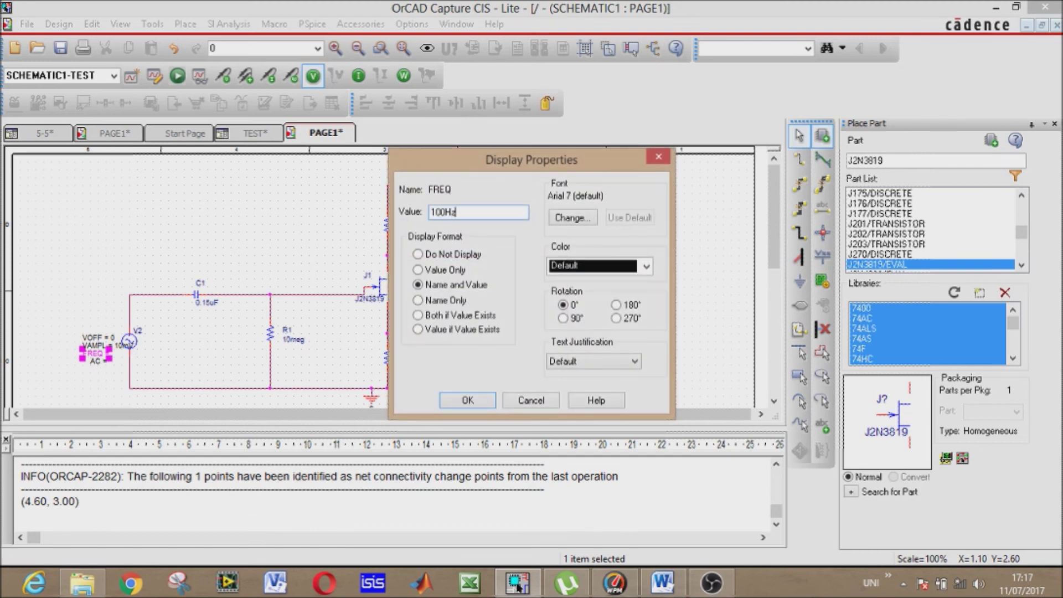
{"action": "key", "text": "Return"}
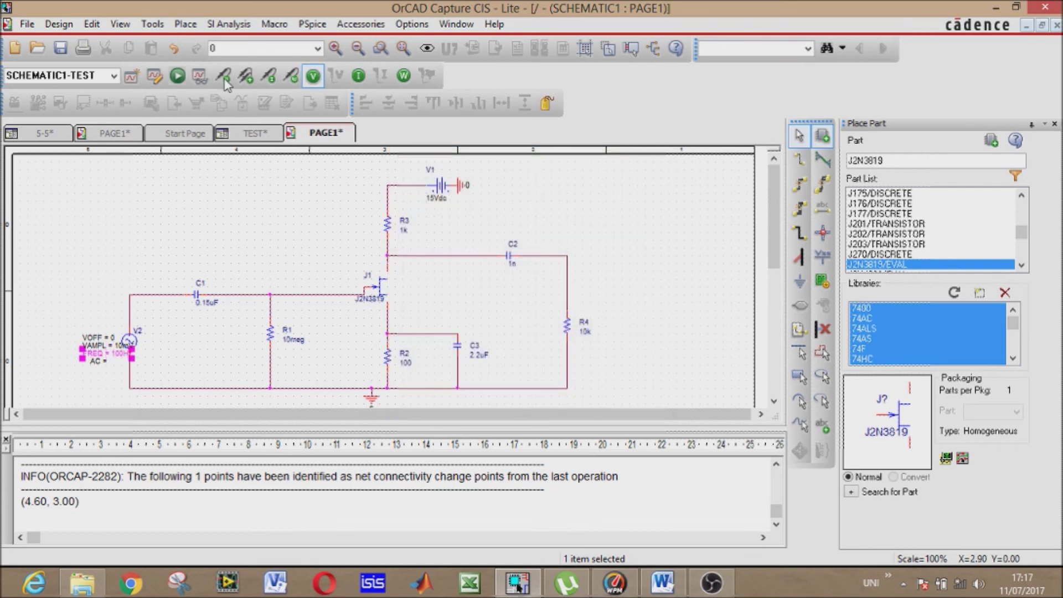
- Place voltage markers on the input wire at C1 and the output after C2
{"action": "left_click", "coordinate": [152, 303]}
{"action": "left_click", "coordinate": [153, 296]}
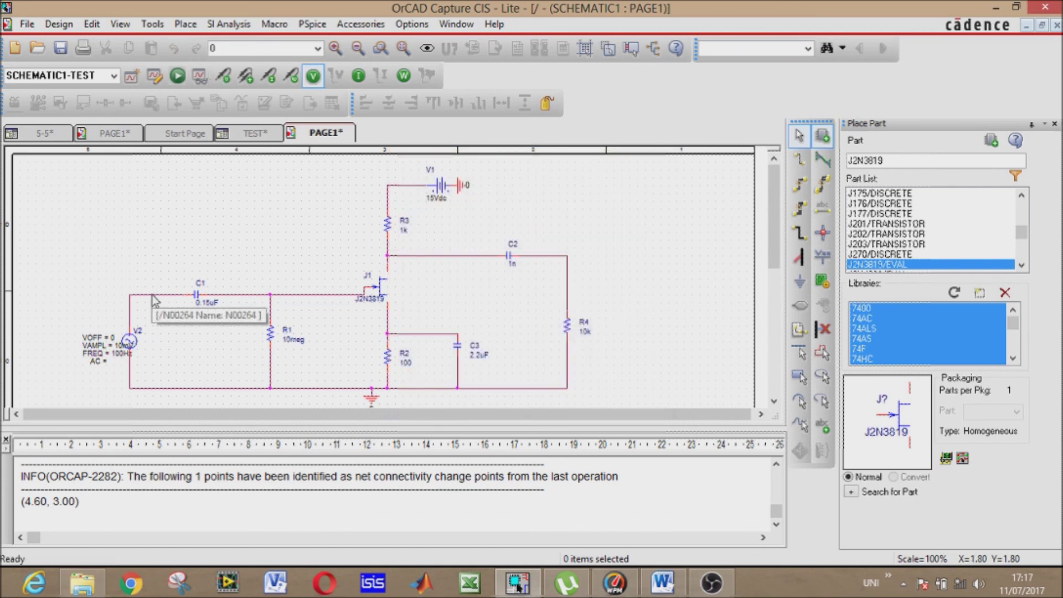
{"action": "left_click", "coordinate": [536, 257]}
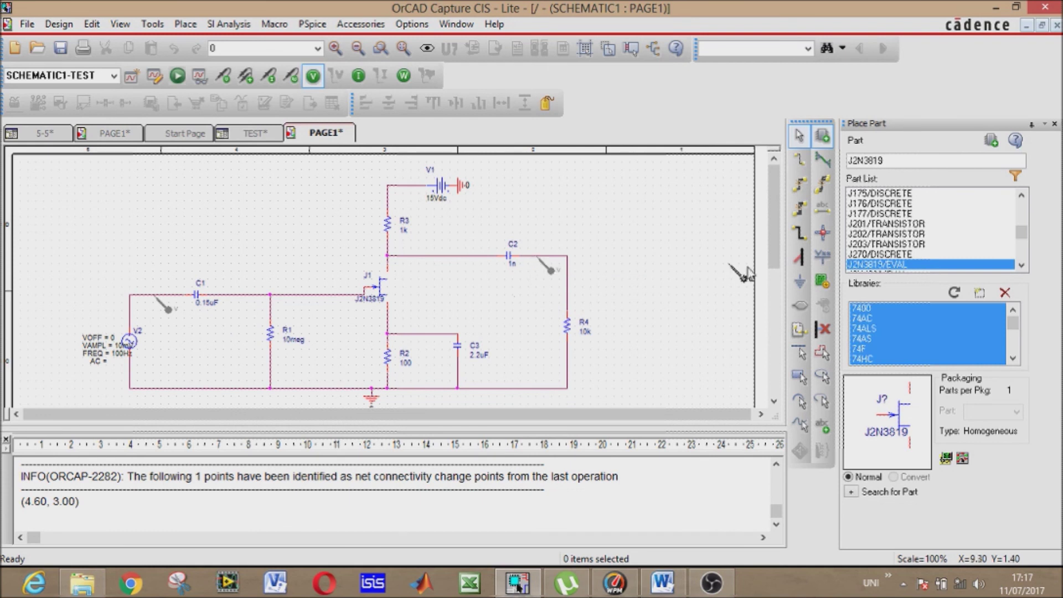
- Change C2's value to 10uF and run the PSpice simulation
{"action": "double_click", "coordinate": [514, 268]}
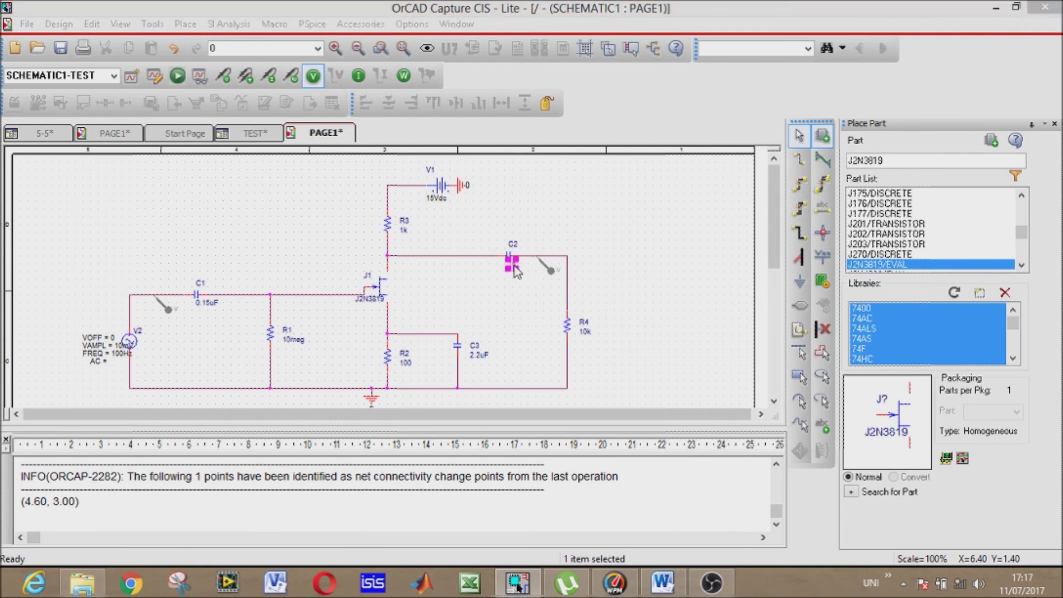
{"action": "key", "text": "BackSpace"}
{"action": "type", "text": "0uF"}
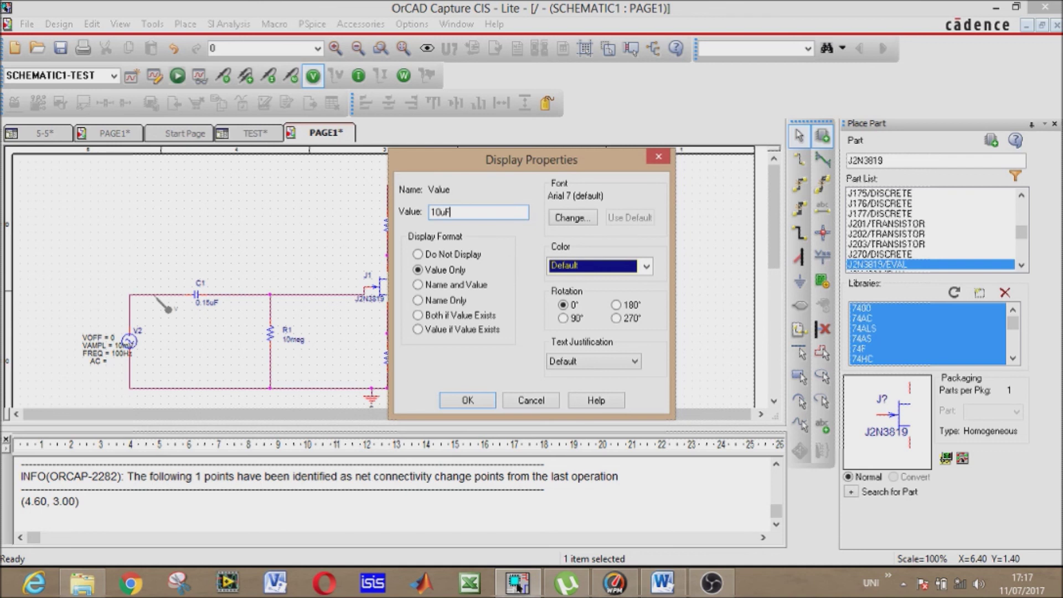
{"action": "key", "text": "Return"}
{"action": "left_click", "coordinate": [638, 258]}
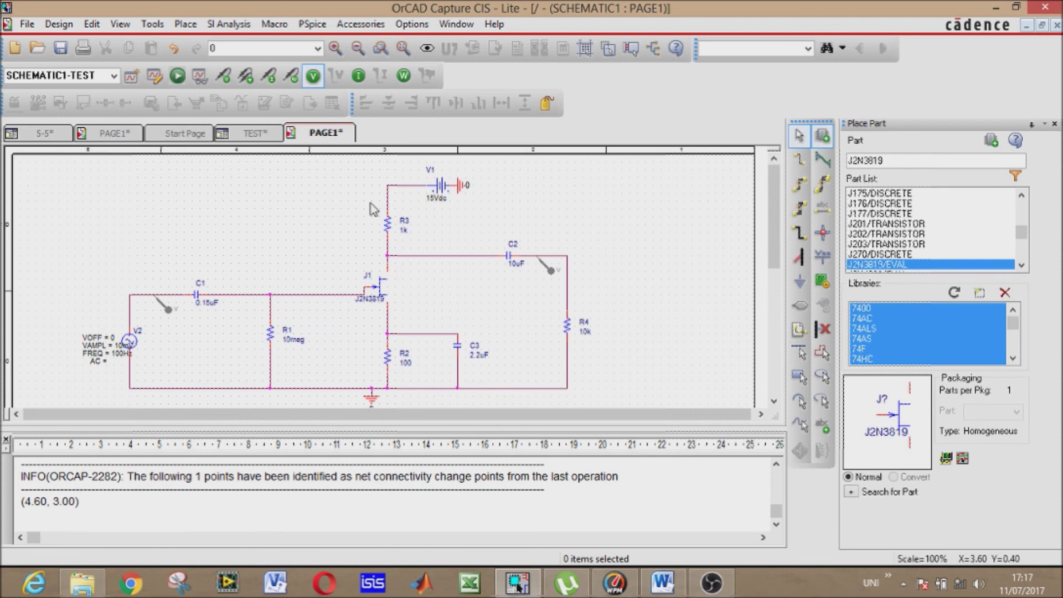
{"action": "left_click", "coordinate": [179, 77]}
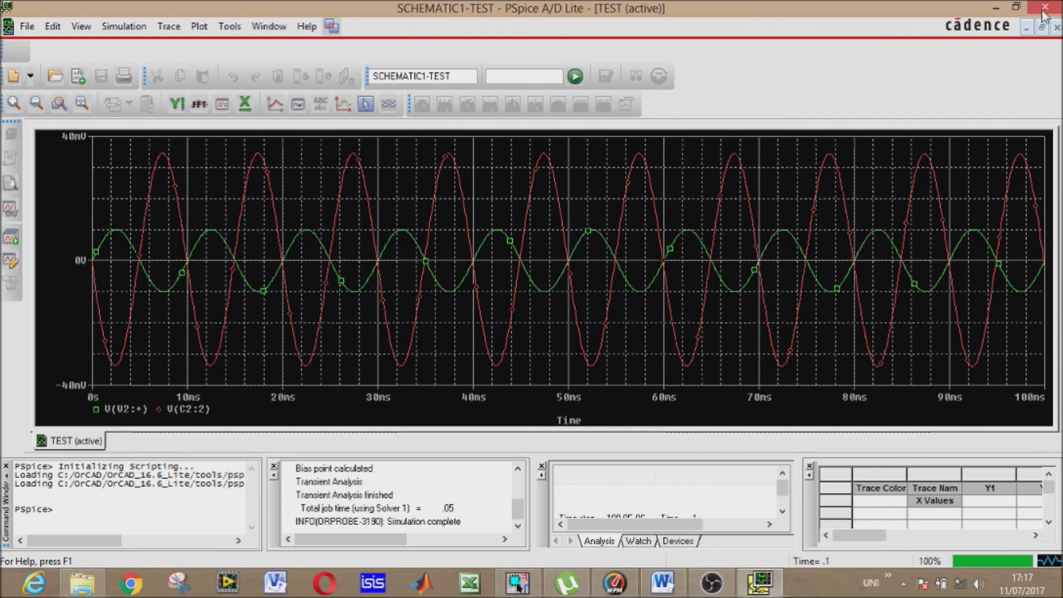
- Minimize PSpice after viewing the inverted output to see the schematic's bias voltages
{"action": "left_click", "coordinate": [997, 8]}
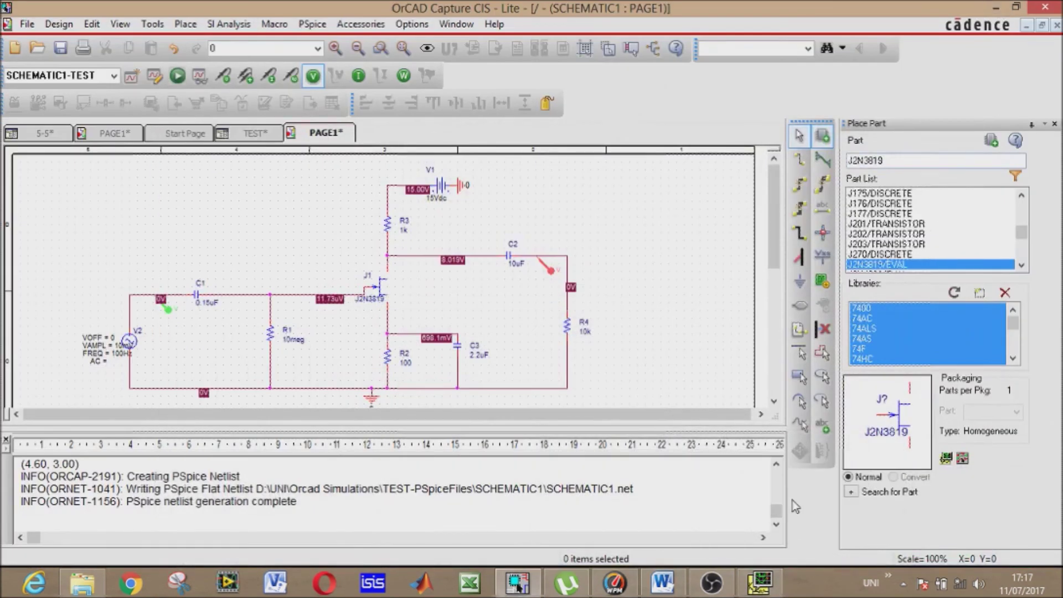